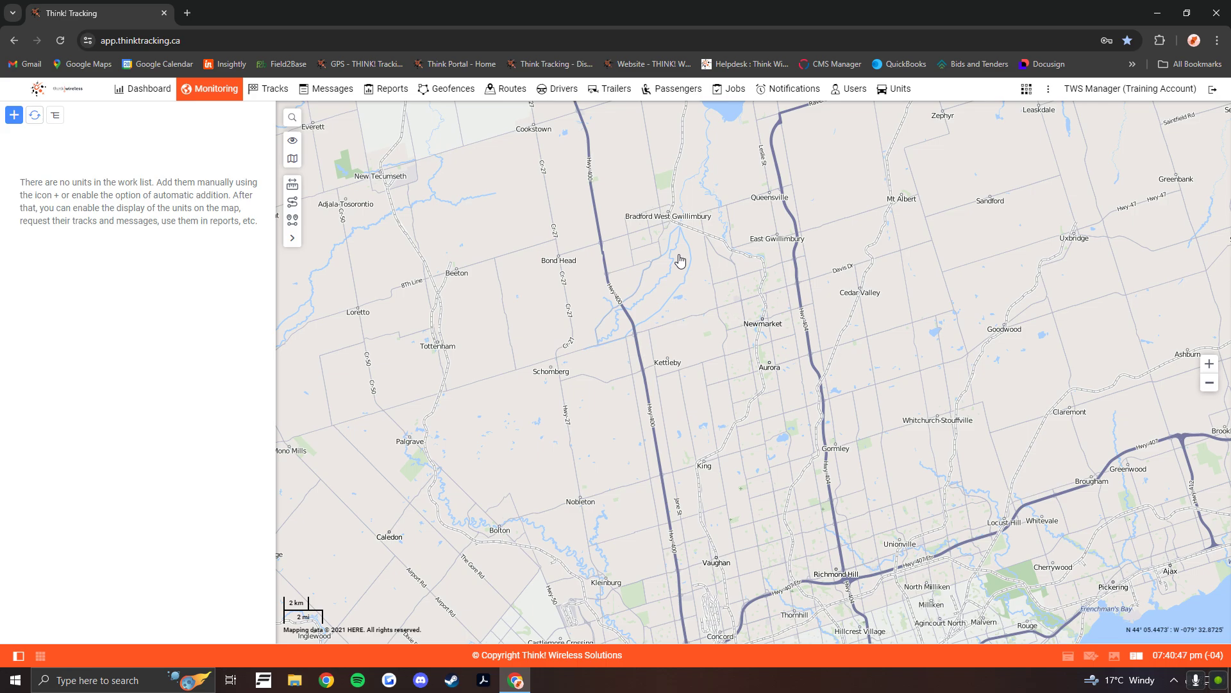
{"action": "left_click", "coordinate": [239, 47]}
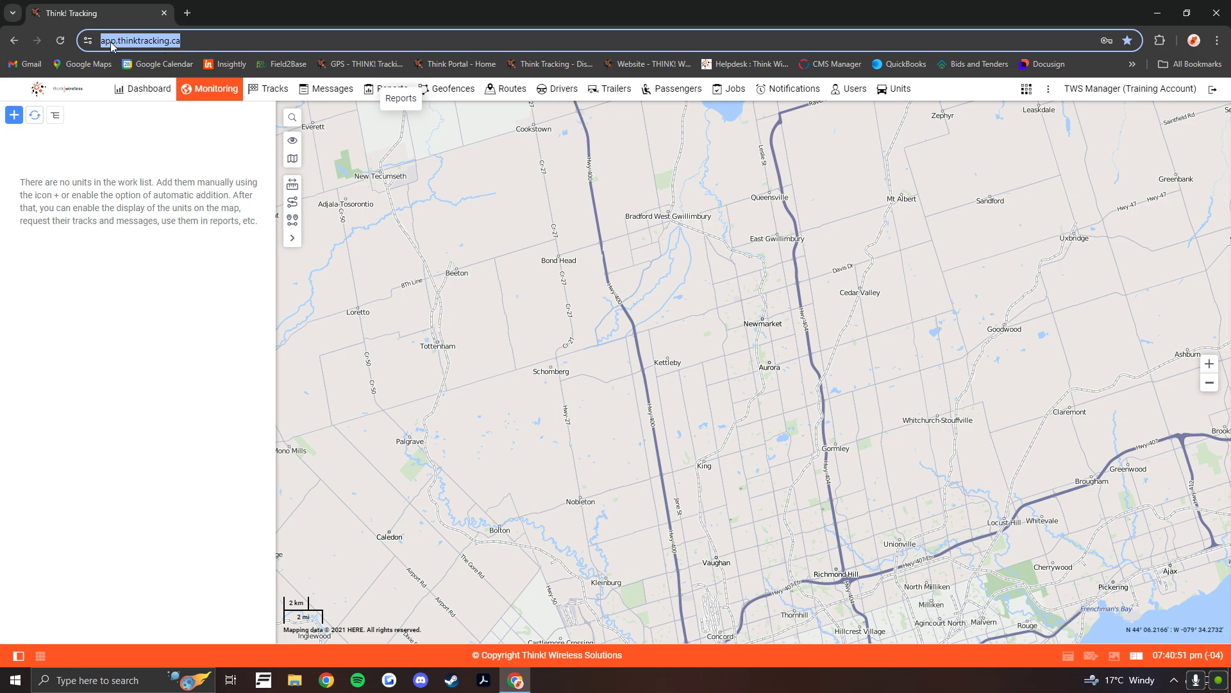
{"action": "left_click", "coordinate": [222, 156]}
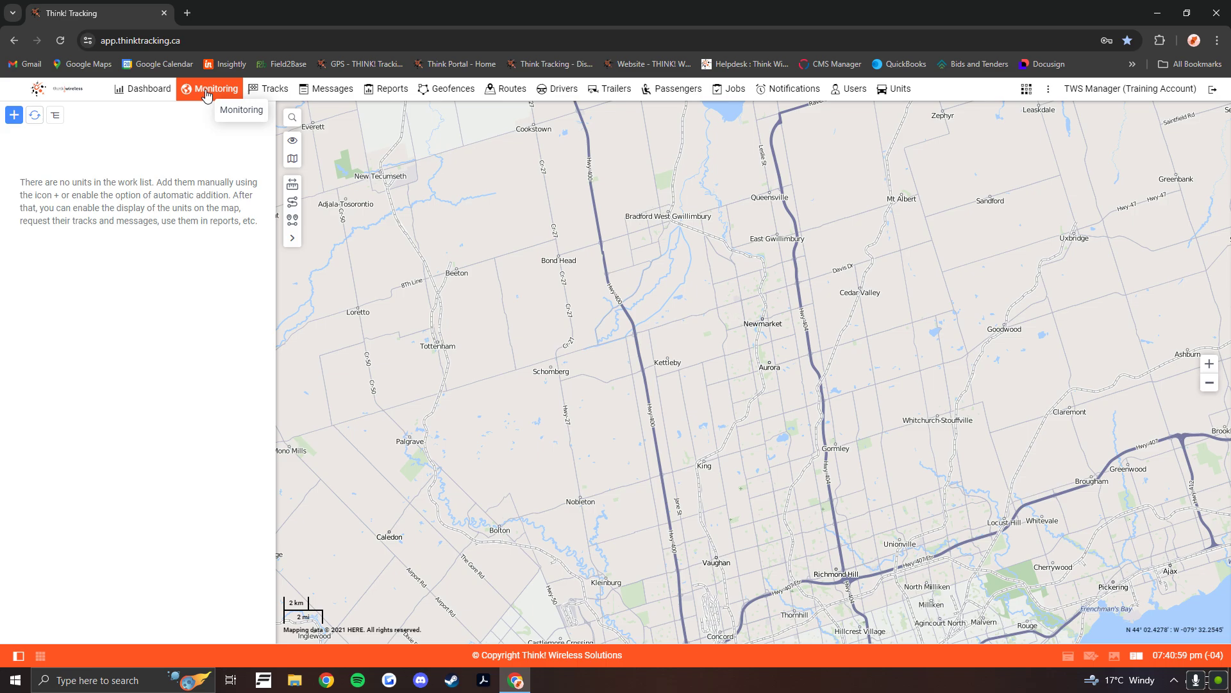
- Add all available units to the monitoring work list
{"action": "left_click", "coordinate": [13, 117]}
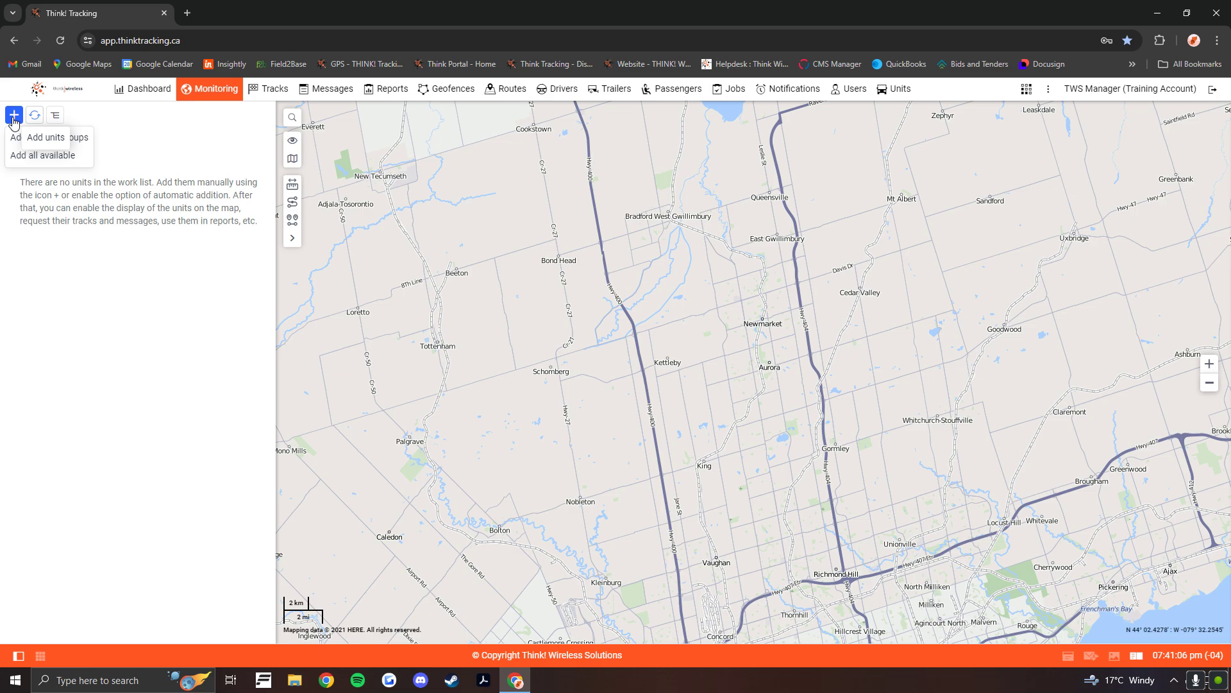
{"action": "left_click", "coordinate": [36, 161]}
{"action": "left_click", "coordinate": [24, 187]}
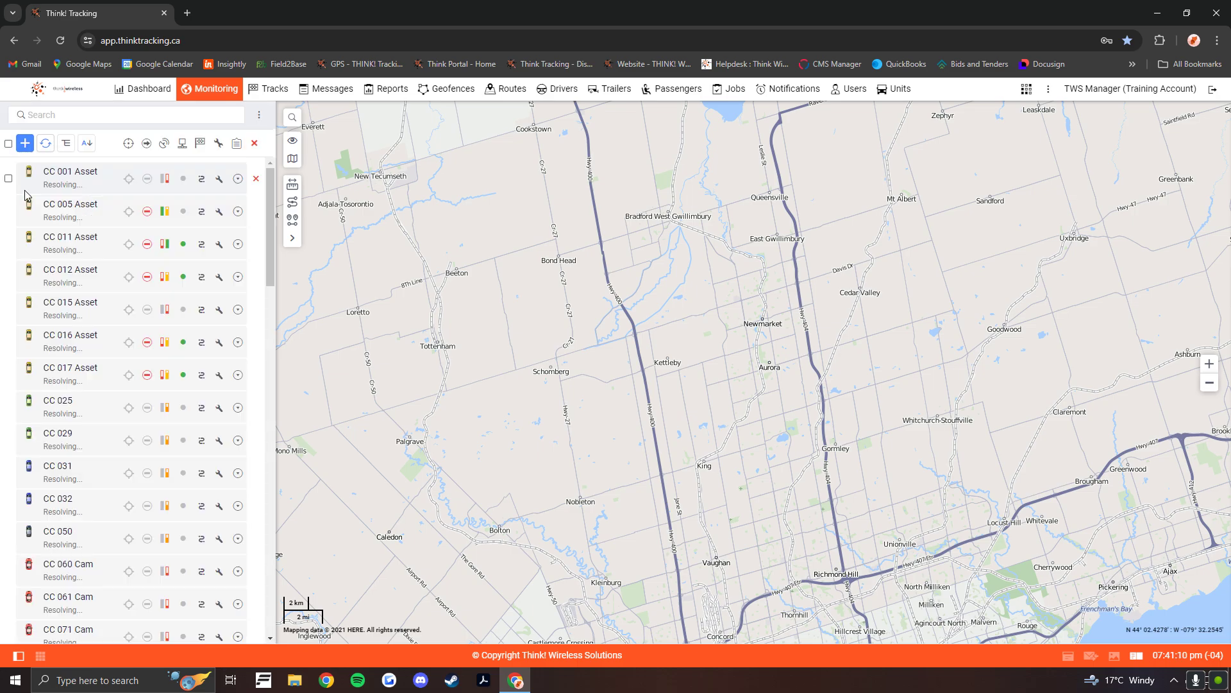
{"action": "mouse_move", "coordinate": [271, 186]}
{"action": "left_mouse_down"}
{"action": "mouse_move", "coordinate": [271, 376]}
{"action": "mouse_move", "coordinate": [260, 180]}
{"action": "left_mouse_up"}
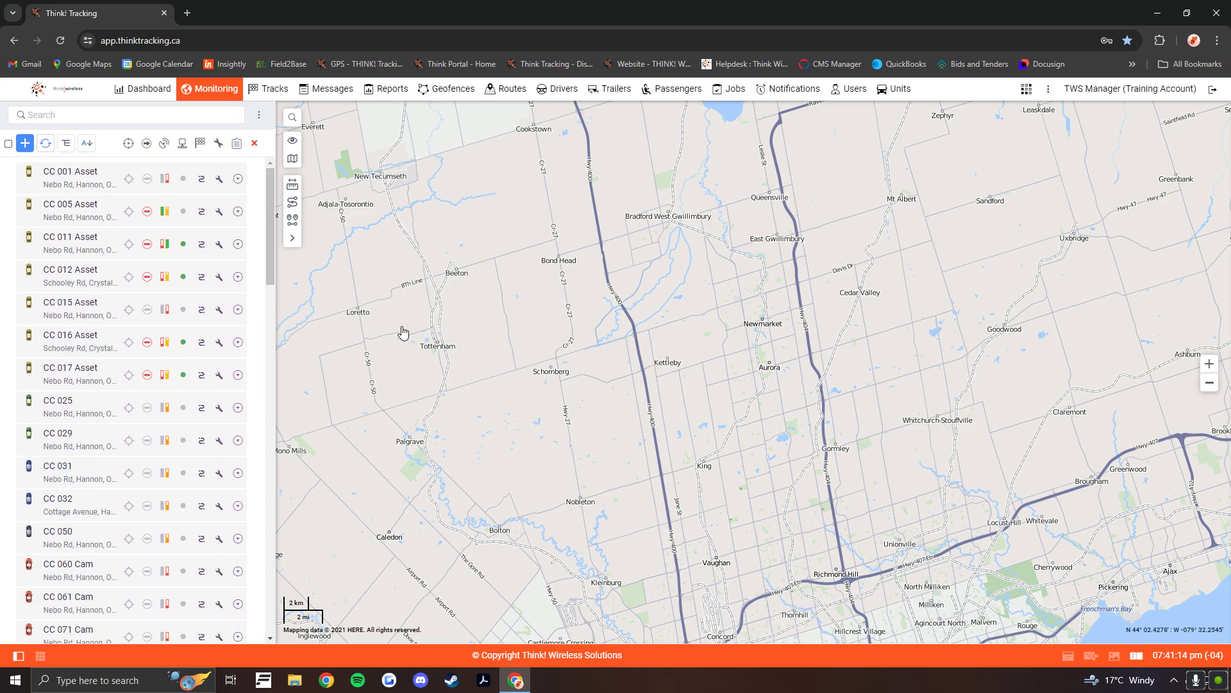
- Toggle the display of all units on the map on and back off
{"action": "scroll", "coordinate": [506, 463], "scroll_direction": "down", "scroll_amount": 4}
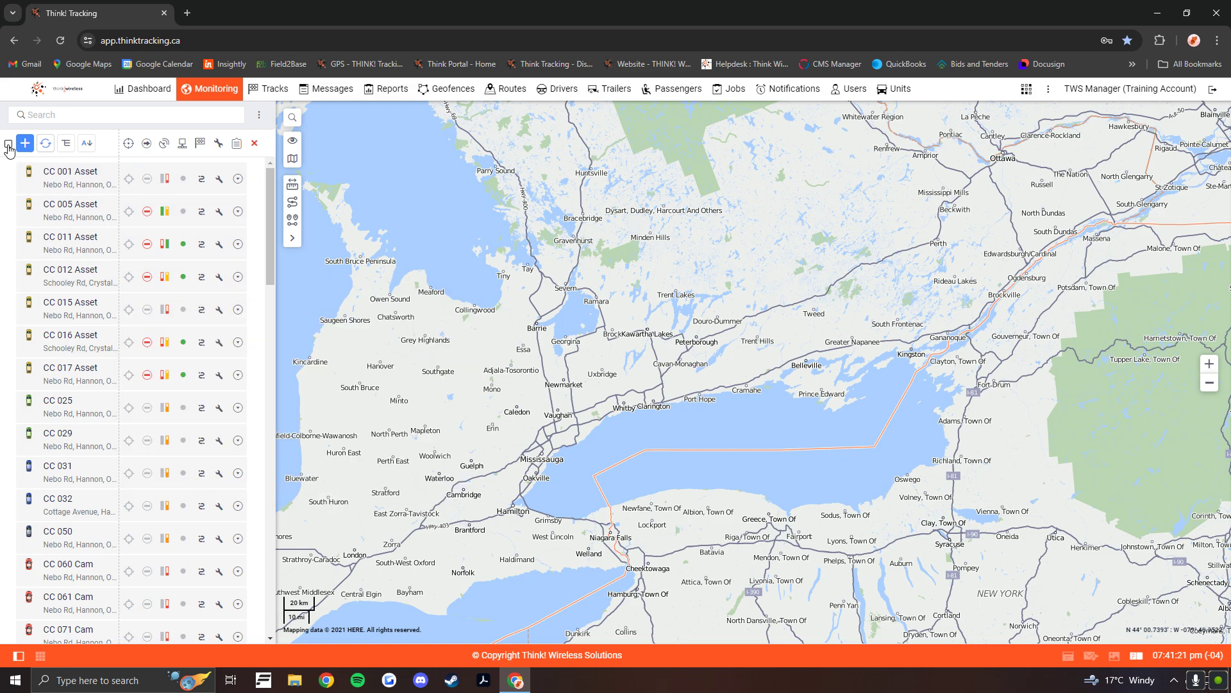
{"action": "left_click", "coordinate": [8, 145]}
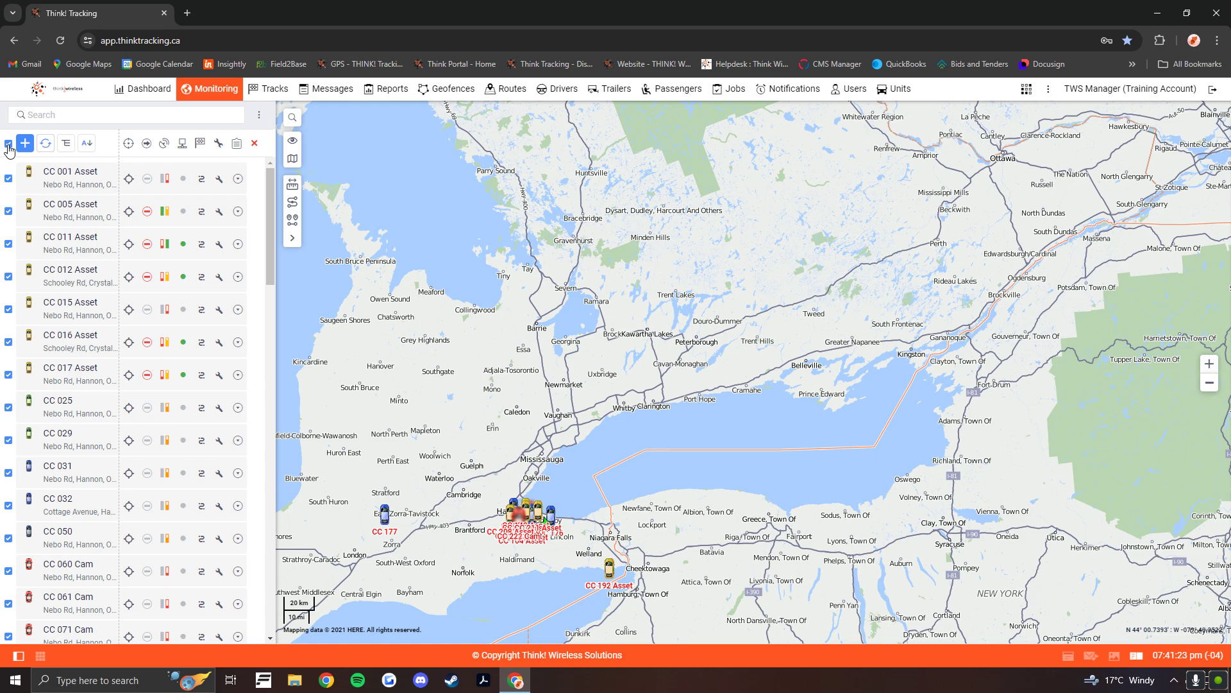
{"action": "left_click", "coordinate": [9, 144]}
{"action": "left_click", "coordinate": [9, 144]}
{"action": "left_click", "coordinate": [8, 144]}
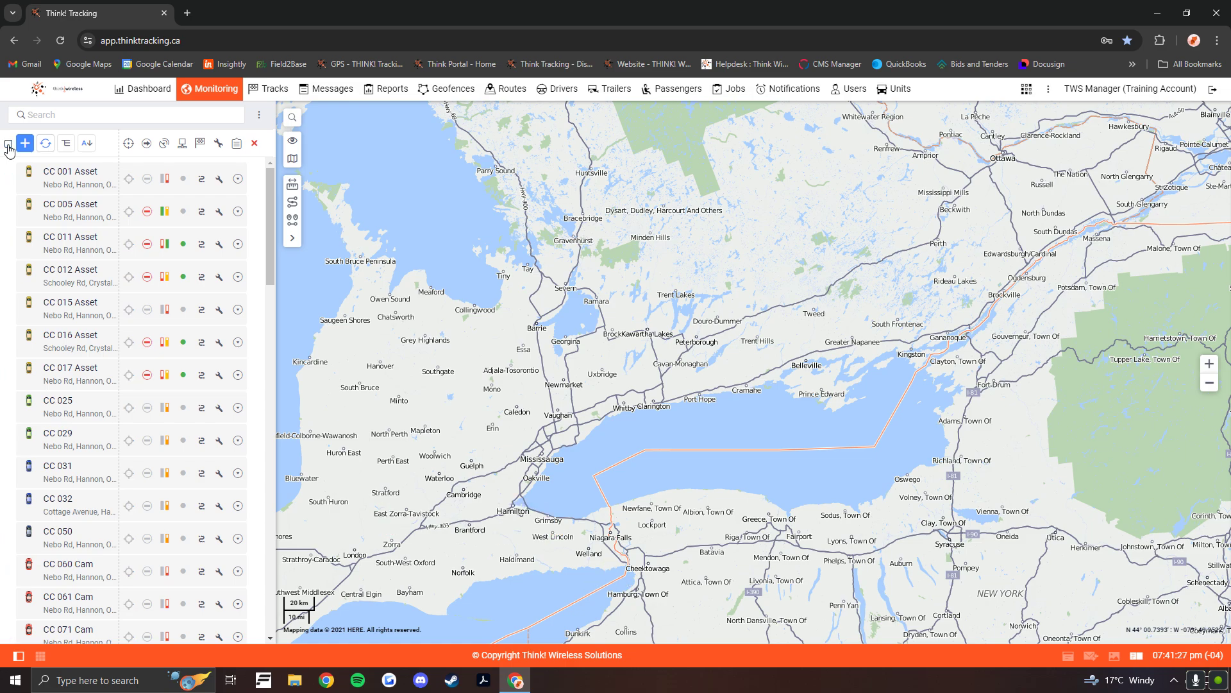
- Show CC 001, CC 005, CC 011 and CC 012 Asset on the map one by one, and finish with all units displayed
{"action": "left_click", "coordinate": [9, 178]}
{"action": "left_click", "coordinate": [8, 211]}
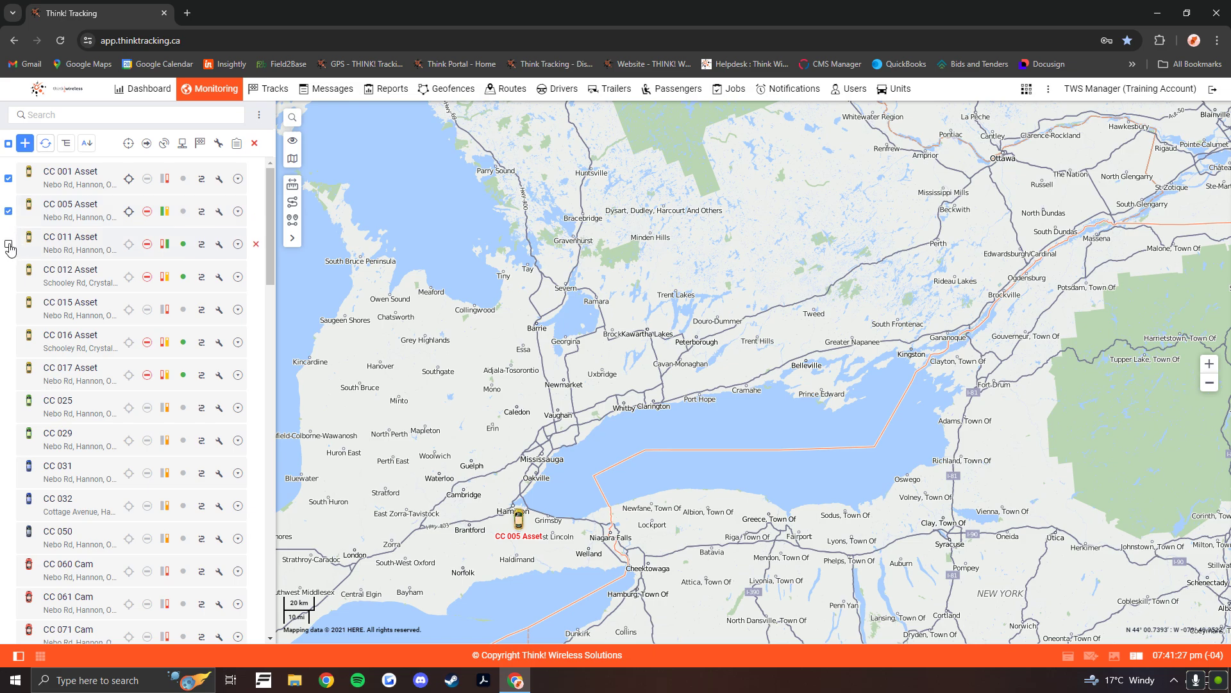
{"action": "left_click", "coordinate": [8, 244]}
{"action": "left_click", "coordinate": [8, 276]}
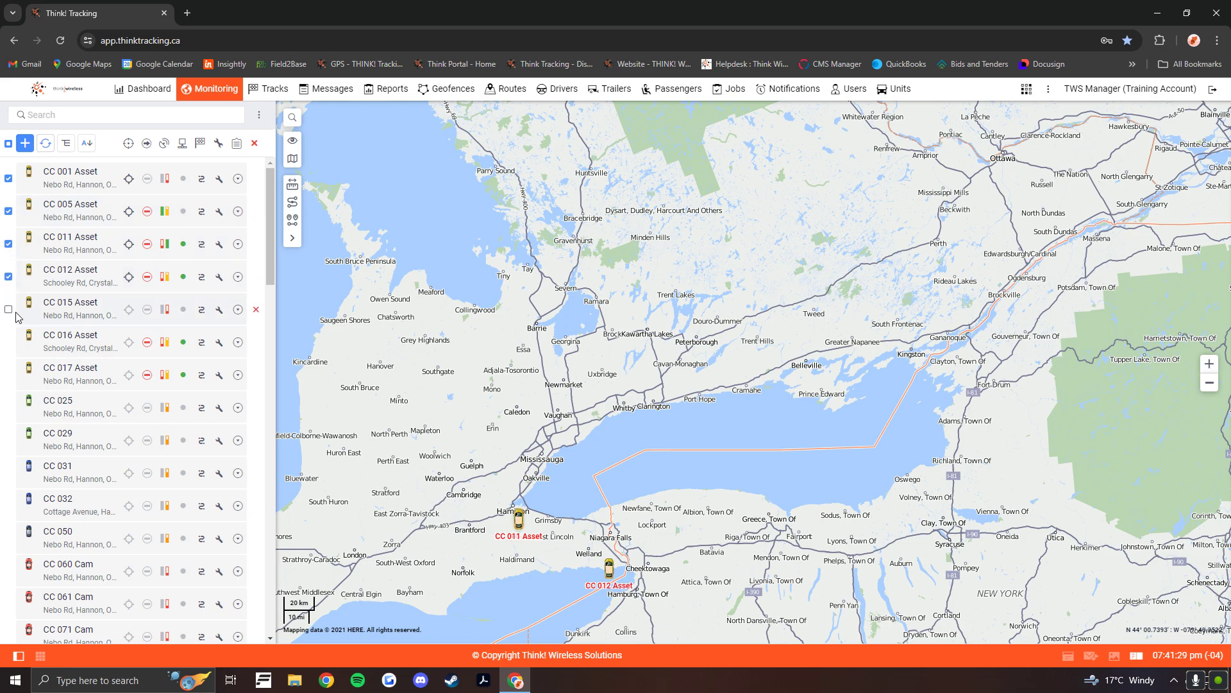
{"action": "left_click", "coordinate": [8, 144]}
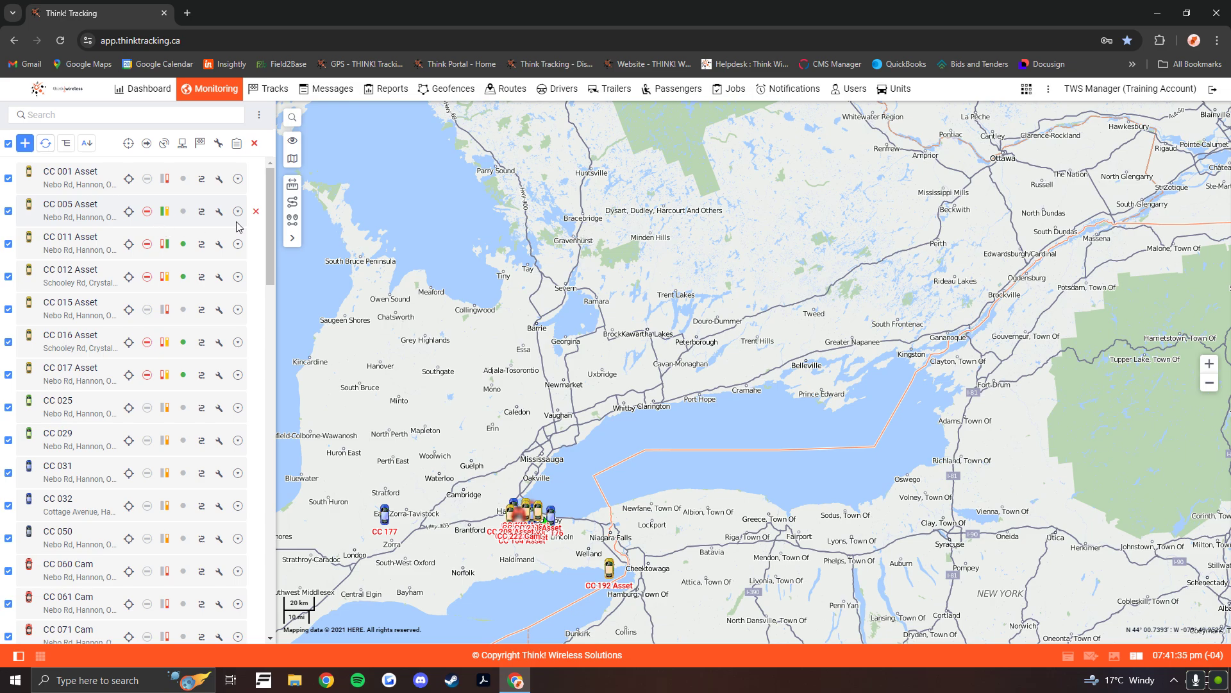
- Remove Drivers, Trailers, Sensor state, Device battery, Messages, Quick report, Media, Commands and Event registration from the additional monitoring menu, and hide the Data recency column
{"action": "left_click", "coordinate": [260, 118]}
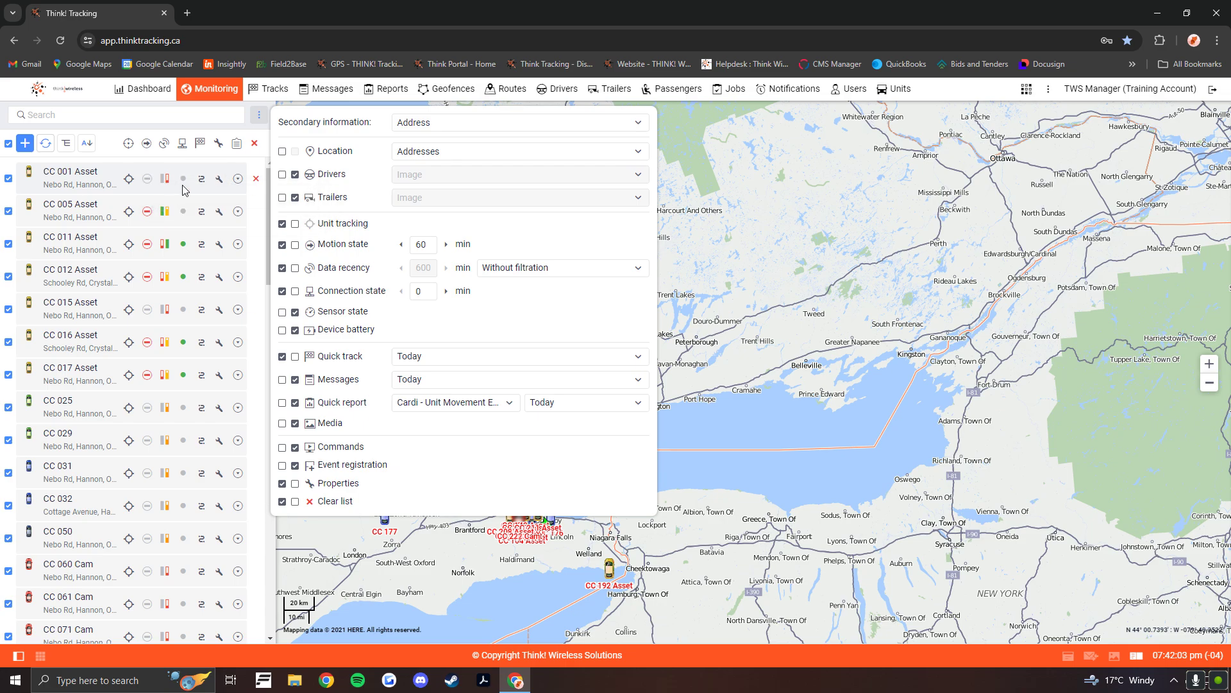
{"action": "left_click", "coordinate": [295, 175]}
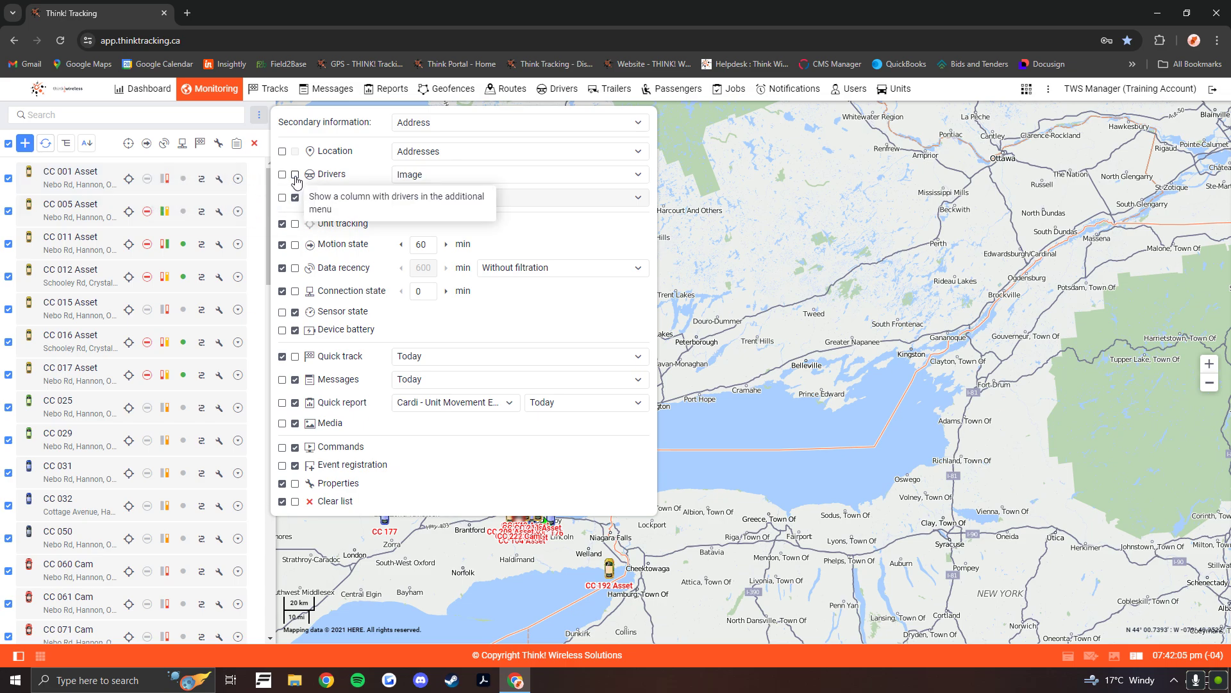
{"action": "left_click", "coordinate": [295, 198]}
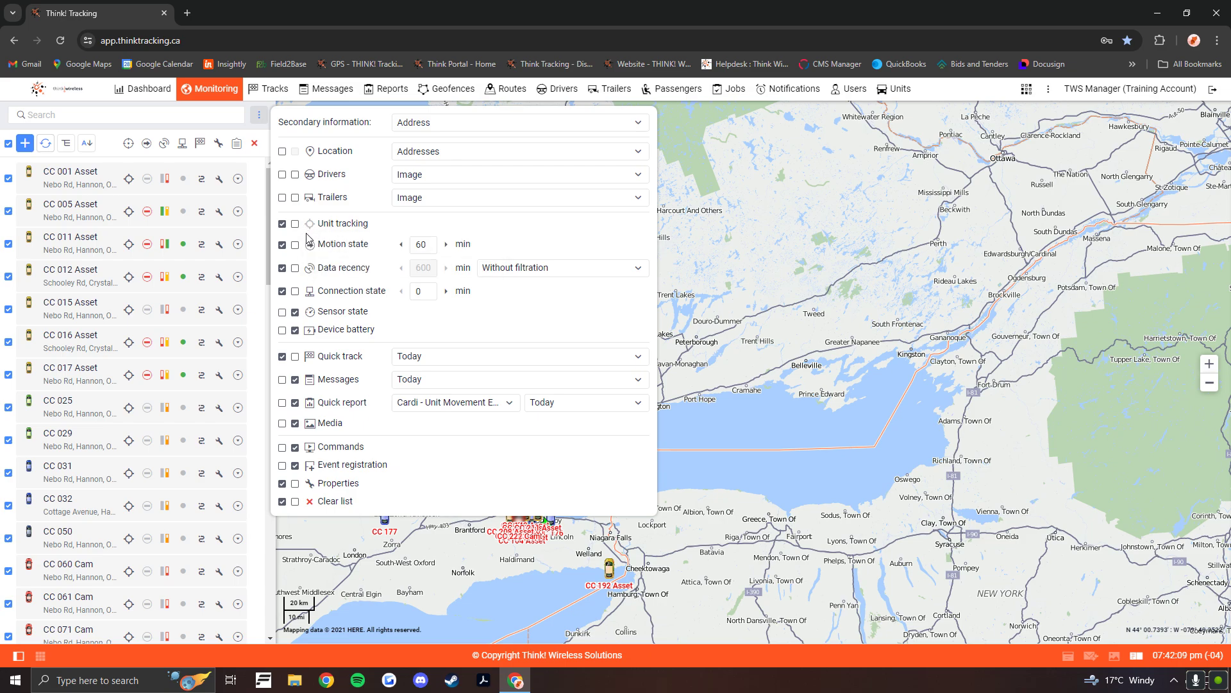
{"action": "left_click", "coordinate": [295, 312]}
{"action": "left_click", "coordinate": [295, 329]}
{"action": "left_click", "coordinate": [295, 379]}
{"action": "left_click", "coordinate": [295, 403]}
{"action": "left_click", "coordinate": [295, 423]}
{"action": "left_click", "coordinate": [295, 447]}
{"action": "left_click", "coordinate": [295, 465]}
{"action": "left_click", "coordinate": [742, 251]}
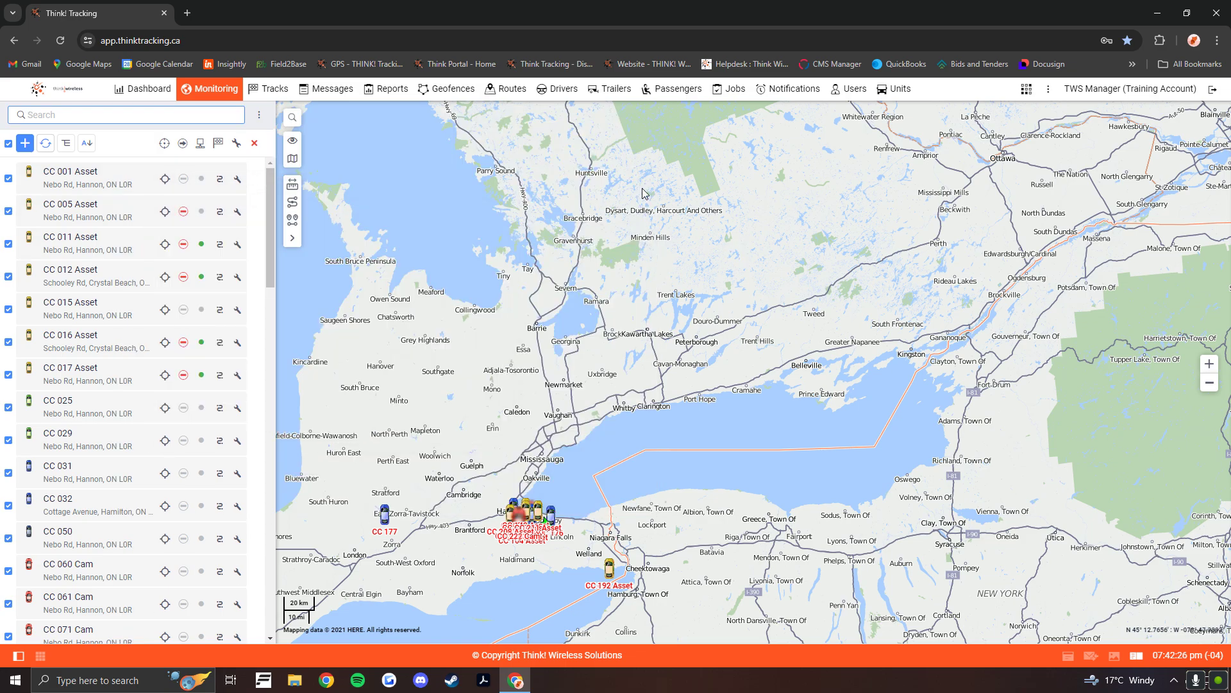
- Review the unit tracking, motion state and connection state indicators in the unit list
{"action": "left_click", "coordinate": [165, 180]}
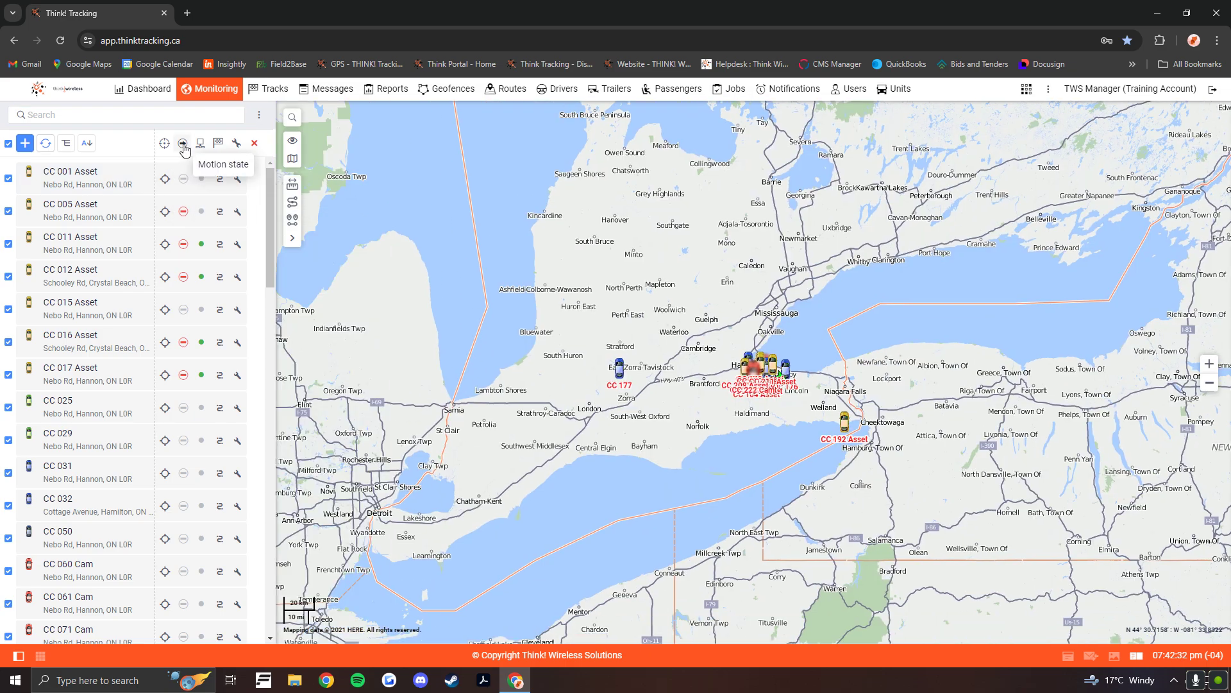
{"action": "mouse_move", "coordinate": [183, 215]}
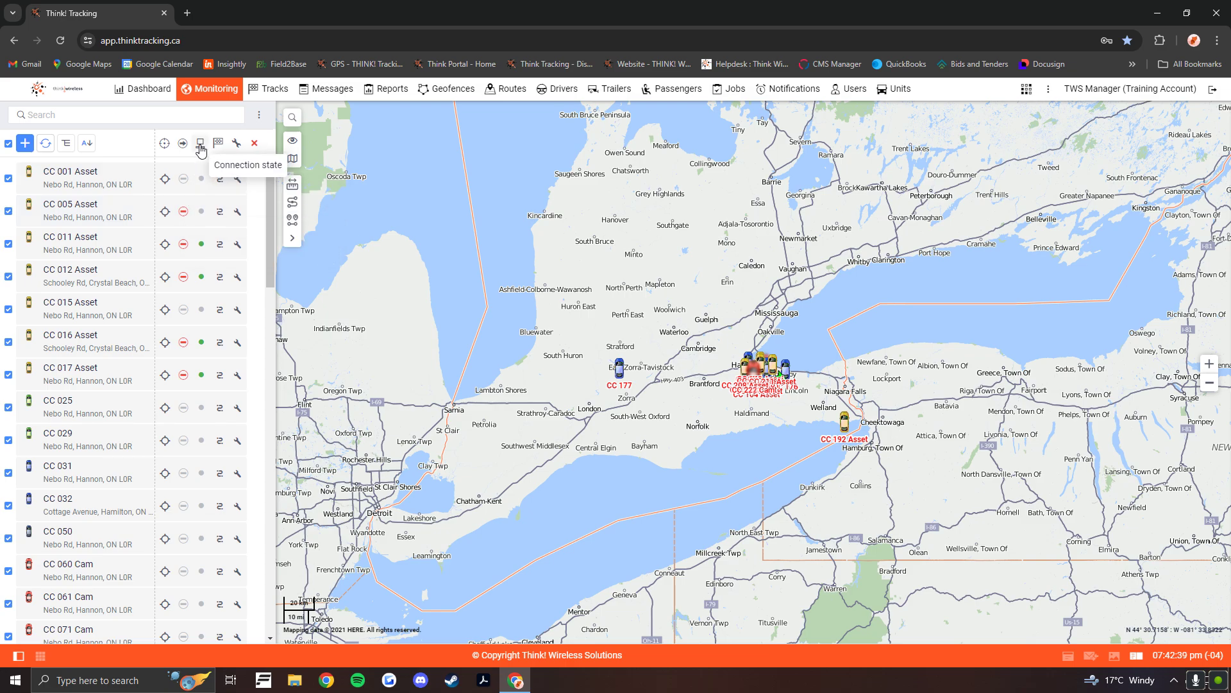
{"action": "mouse_move", "coordinate": [202, 249]}
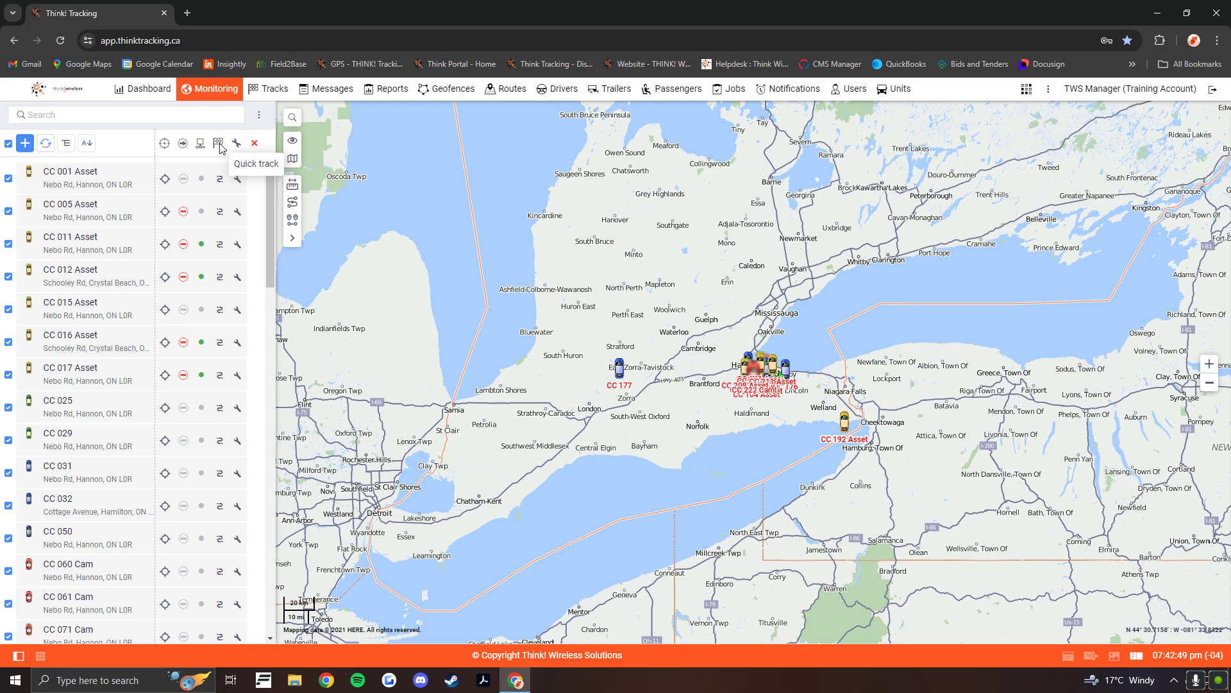
- Review the mileage and engine hours counters and the service intervals of CC 005 Asset, including a blank new service interval, without saving
{"action": "left_click", "coordinate": [238, 213]}
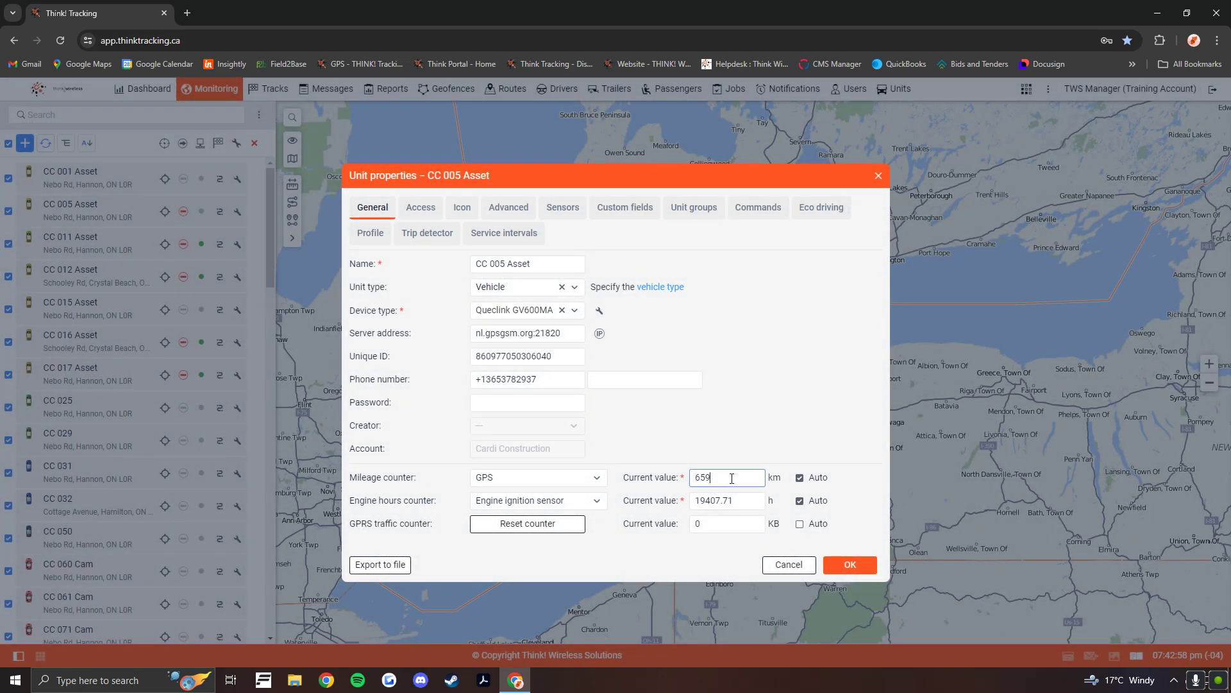
{"action": "left_click", "coordinate": [740, 500]}
{"action": "left_click", "coordinate": [483, 234]}
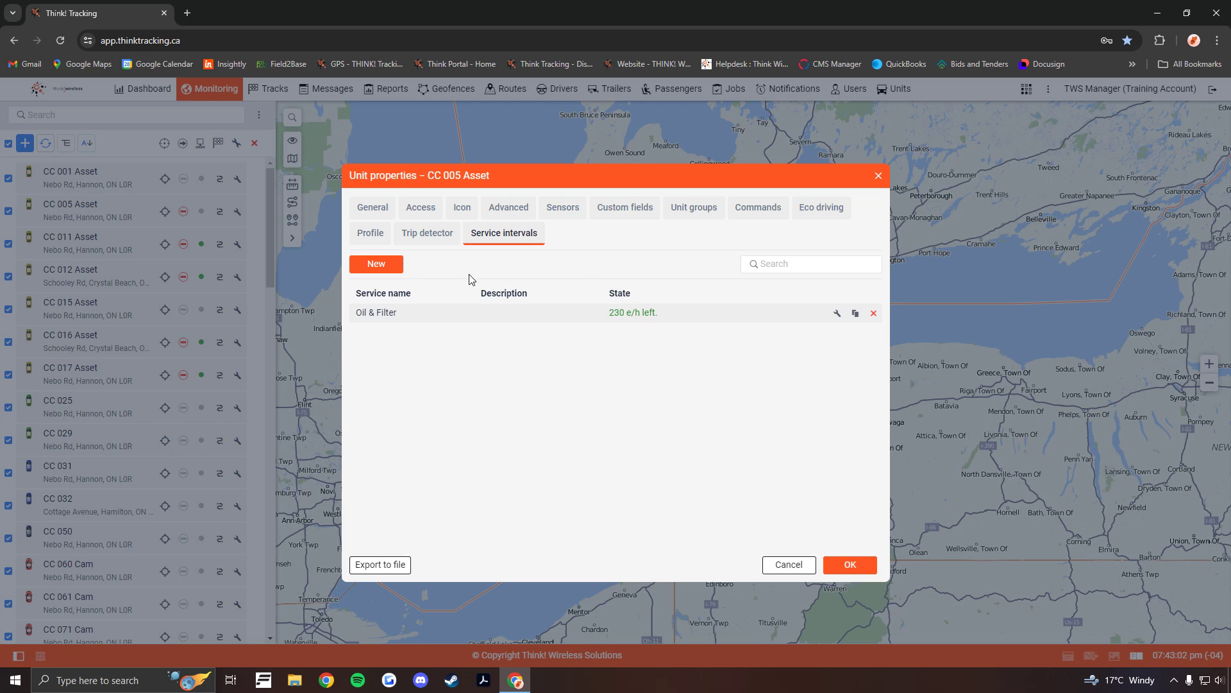
{"action": "left_click", "coordinate": [379, 263]}
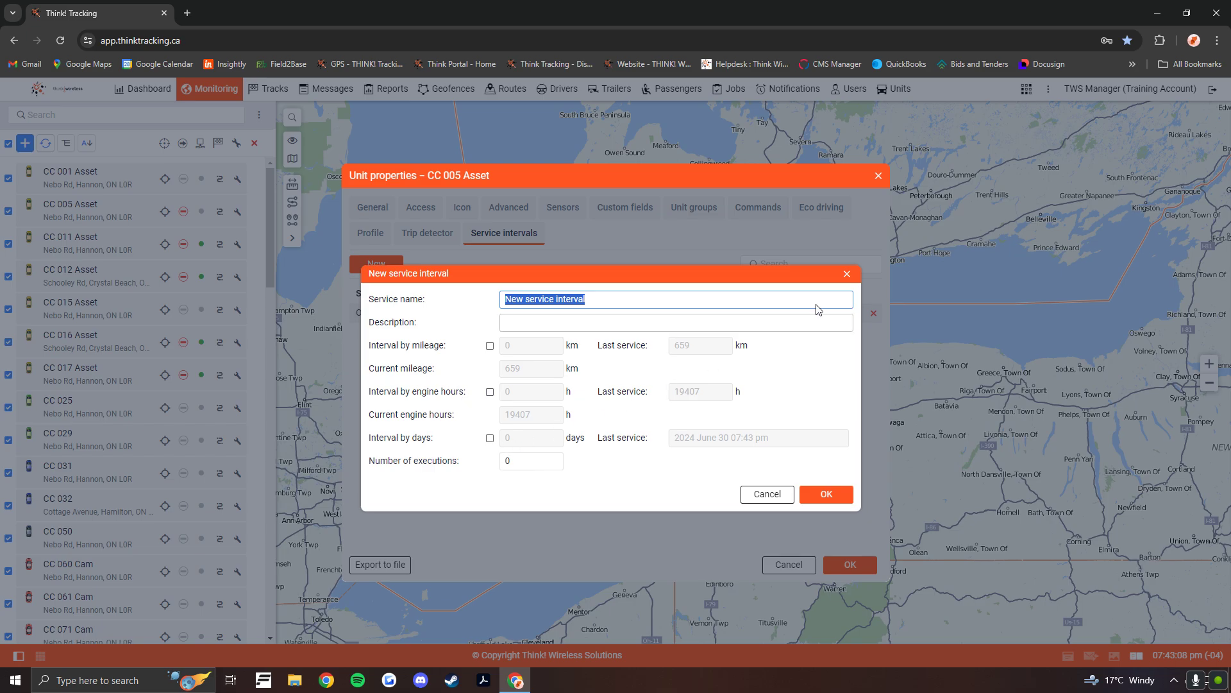
{"action": "left_click", "coordinate": [847, 274]}
{"action": "left_click", "coordinate": [878, 176]}
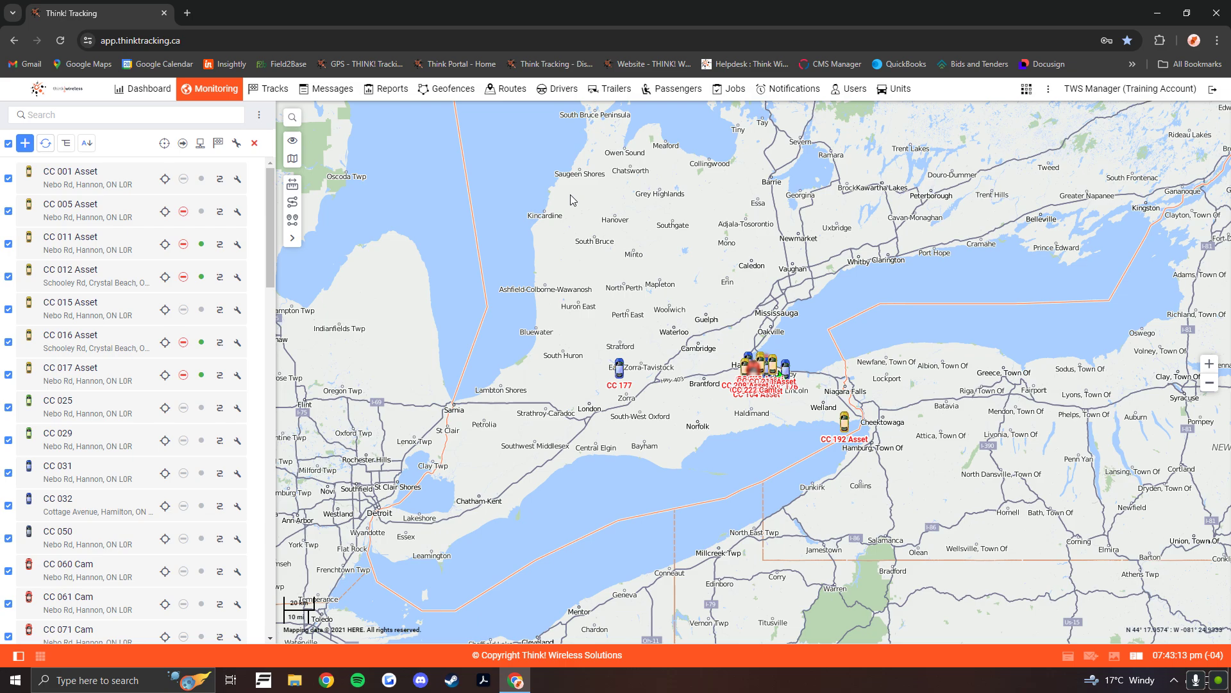
- Enable OpenStreetMap as a map source in the user settings, save and reload the page
{"action": "left_click", "coordinate": [1177, 92]}
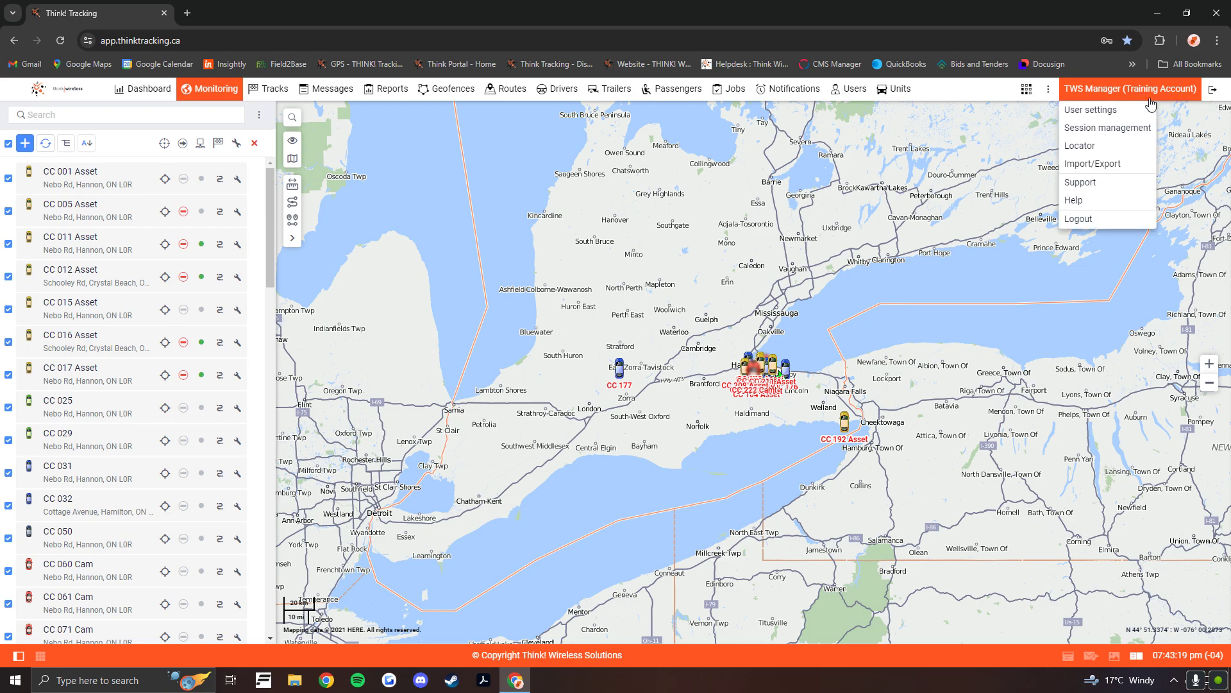
{"action": "left_click", "coordinate": [1103, 109]}
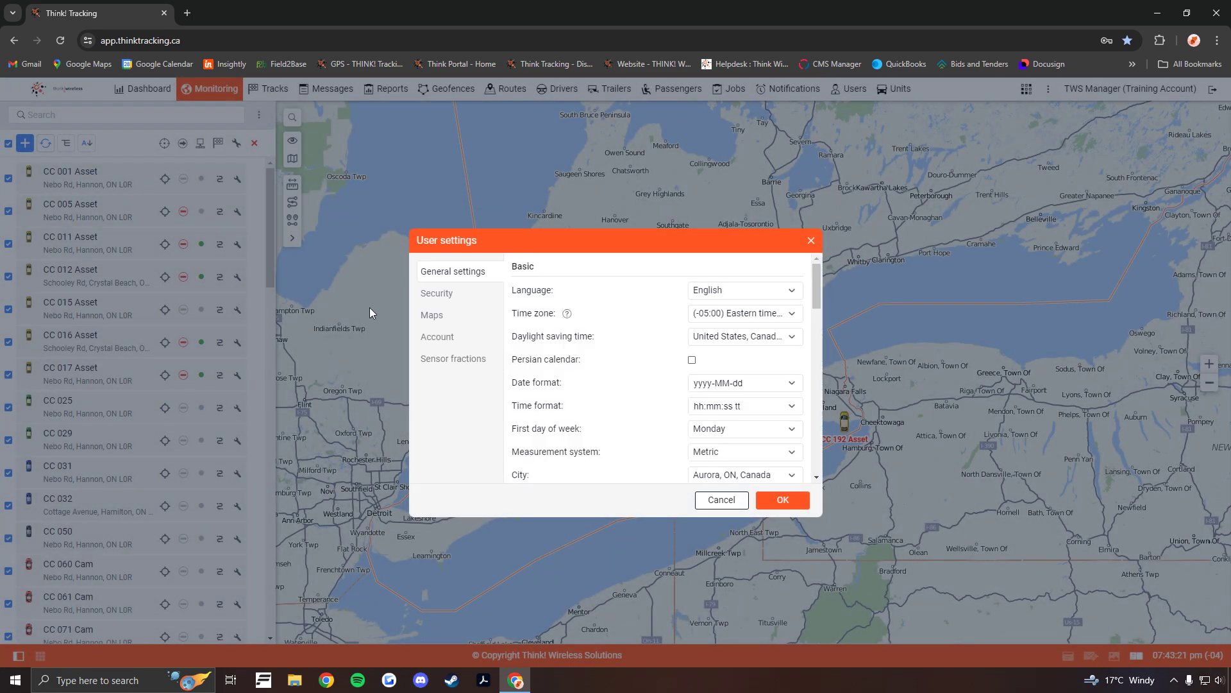
{"action": "left_click", "coordinate": [434, 318]}
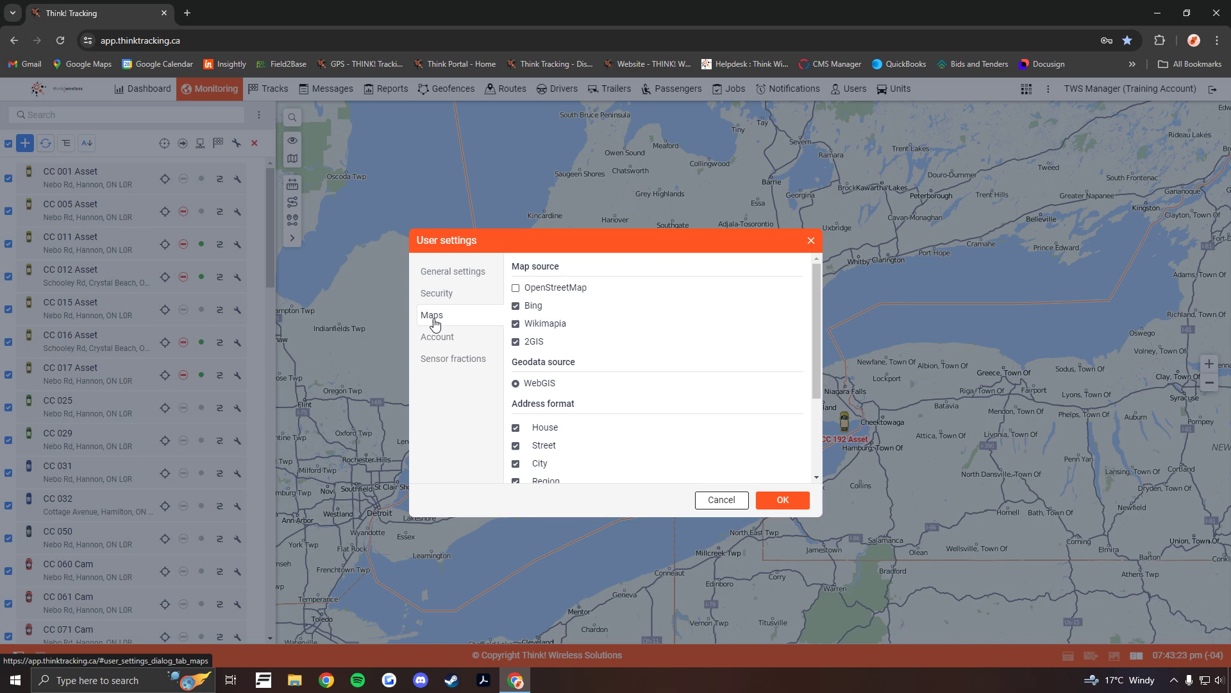
{"action": "left_click", "coordinate": [516, 287]}
{"action": "left_click", "coordinate": [784, 500]}
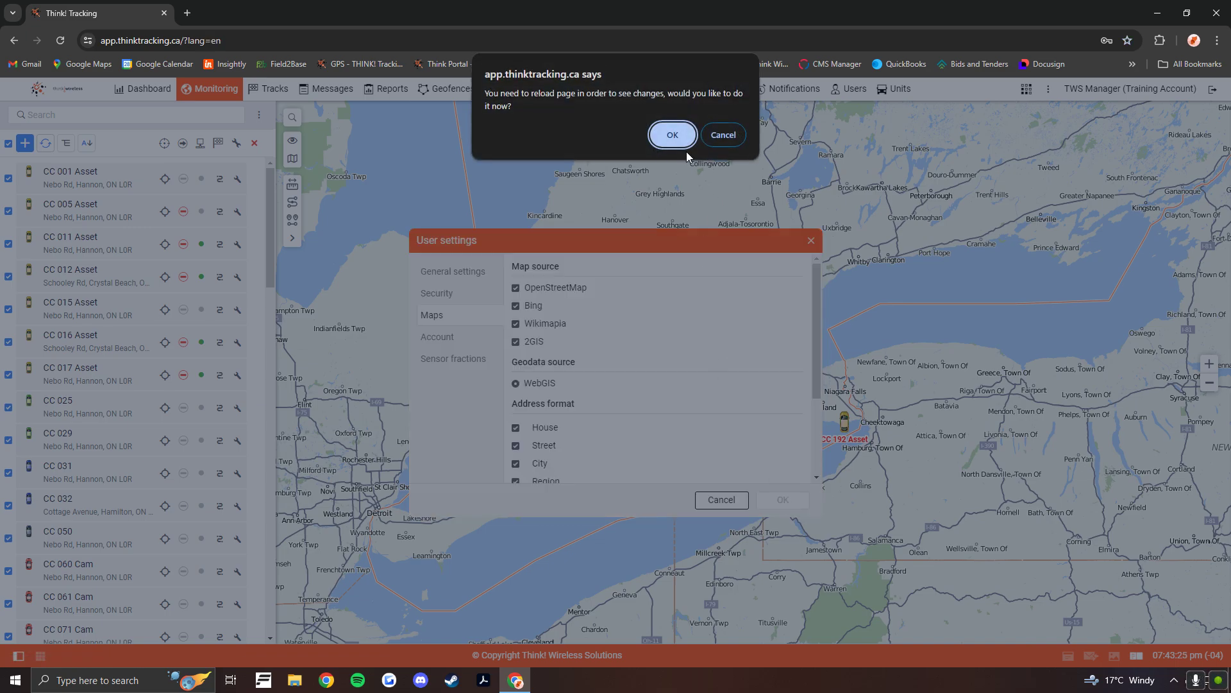
{"action": "left_click", "coordinate": [674, 133]}
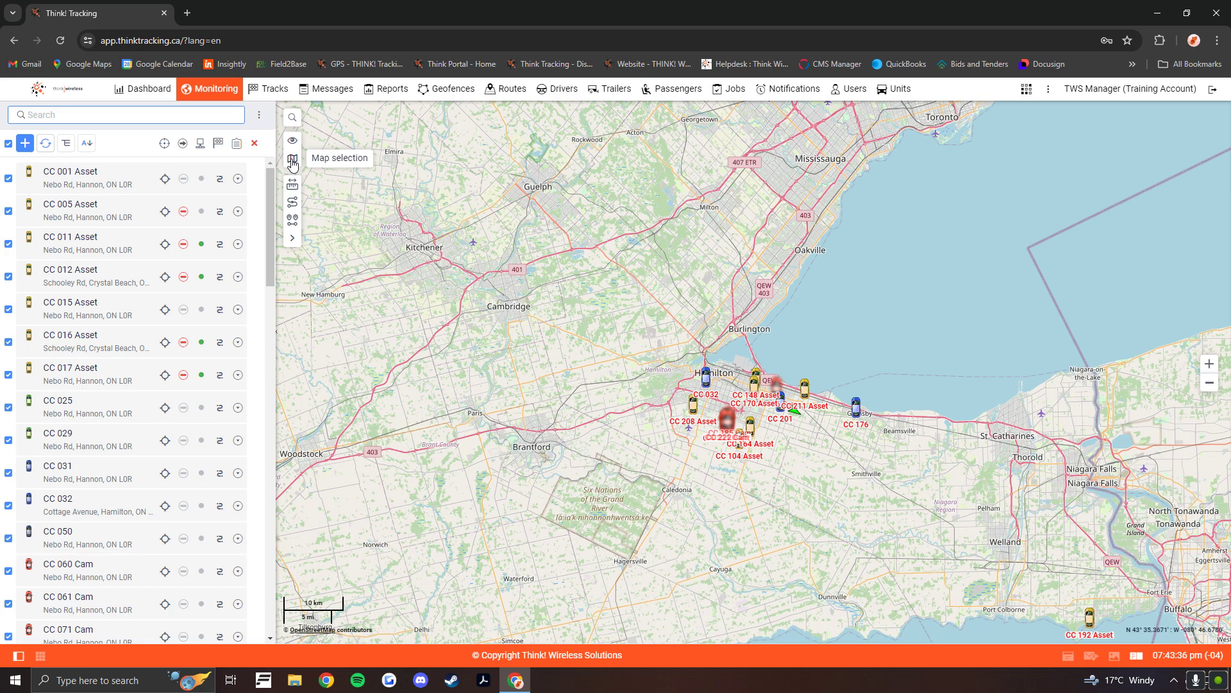
- Switch the map to Bing Road and turn on the Bing Traffic layer
{"action": "left_click", "coordinate": [292, 162]}
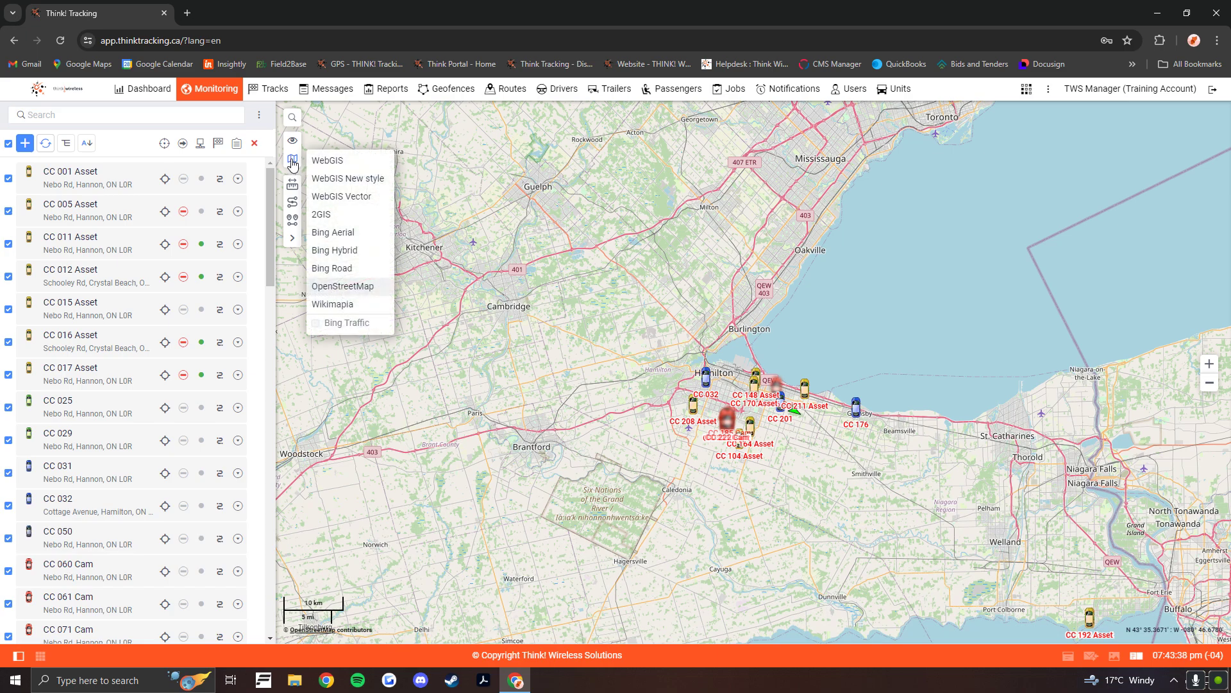
{"action": "left_click", "coordinate": [338, 269]}
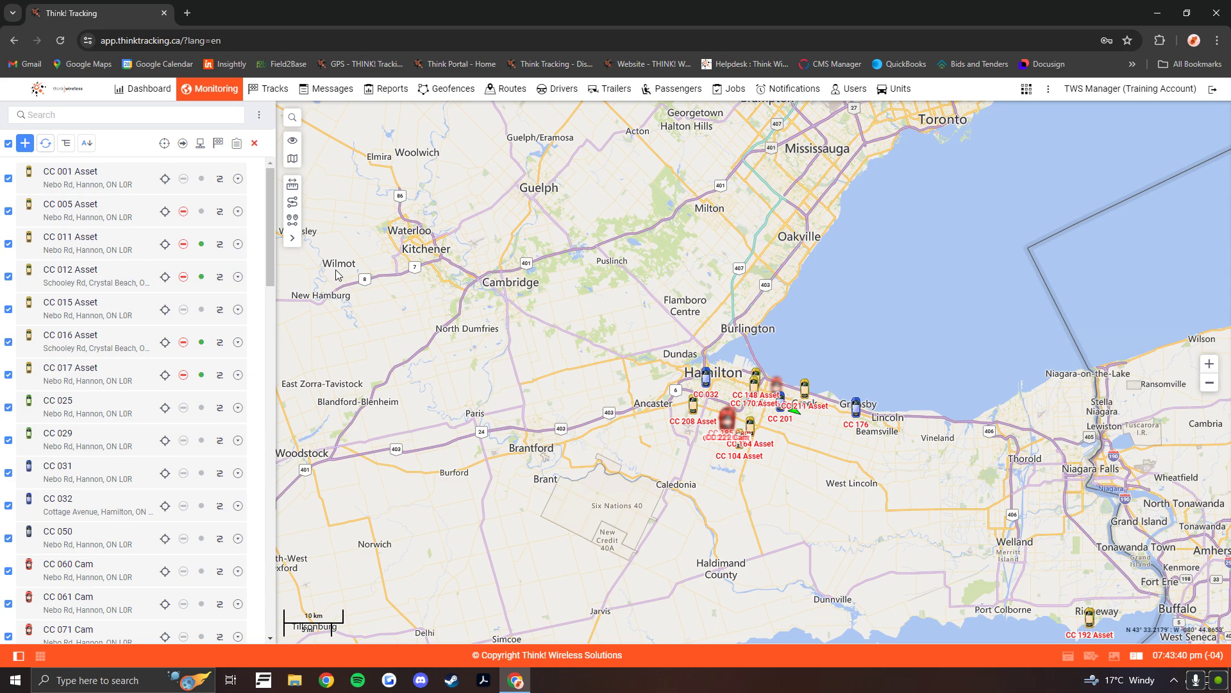
{"action": "left_click", "coordinate": [293, 159]}
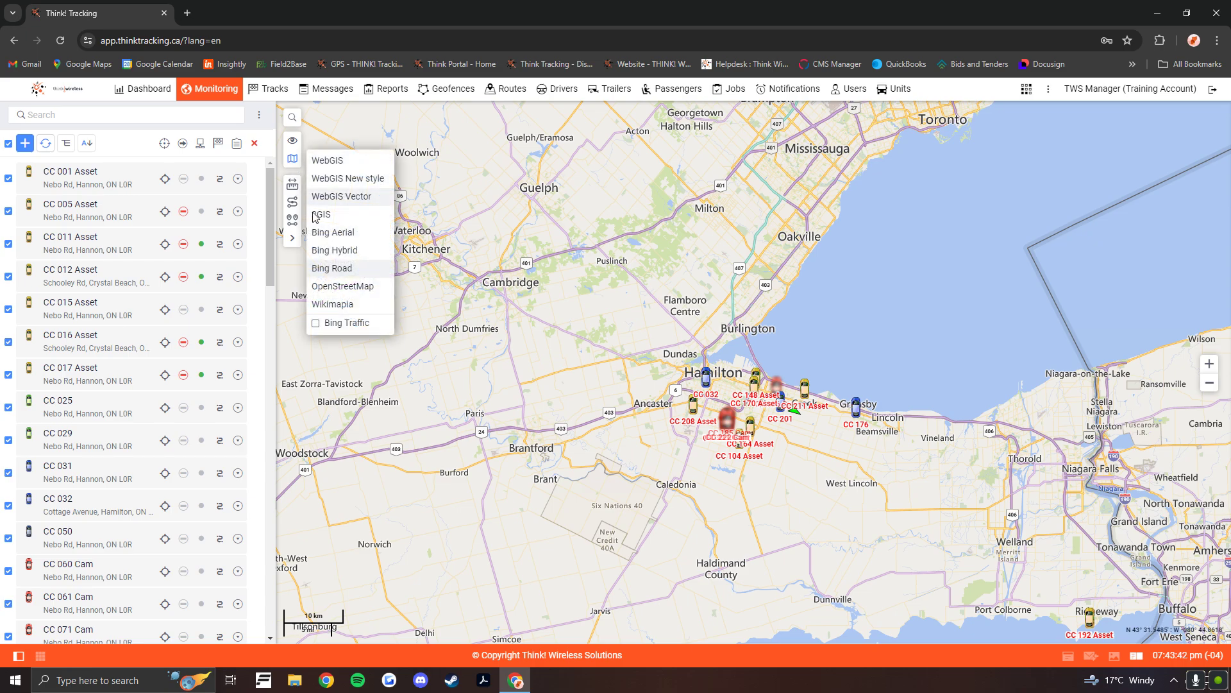
{"action": "left_click", "coordinate": [316, 323]}
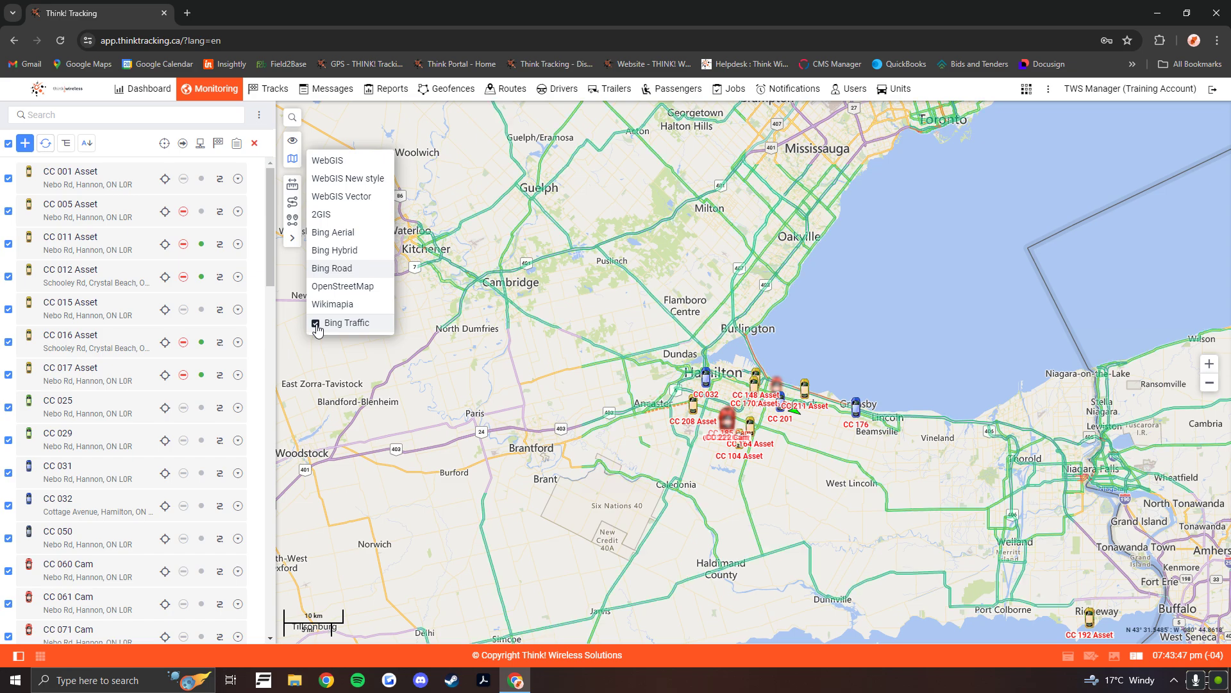
- Inspect the traffic overlay on the roads around Hamilton and Burlington, close up and from a wider view
{"action": "scroll", "coordinate": [726, 344], "scroll_direction": "up", "scroll_amount": 3}
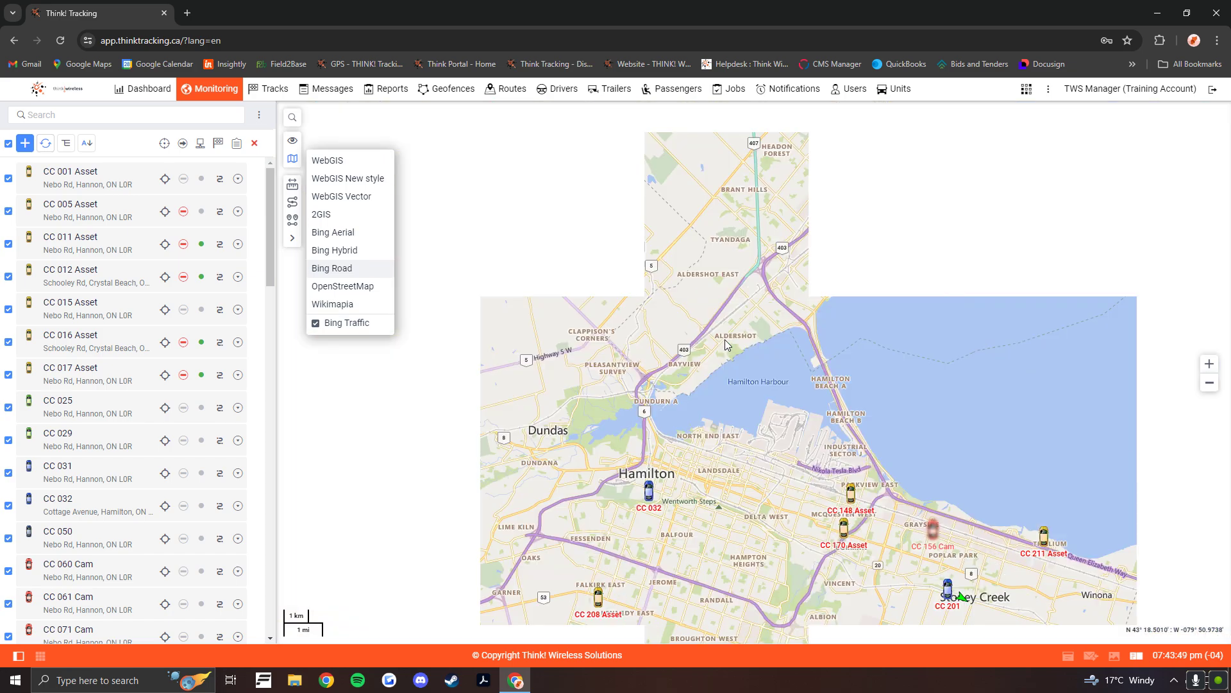
{"action": "scroll", "coordinate": [725, 344], "scroll_direction": "up", "scroll_amount": 1}
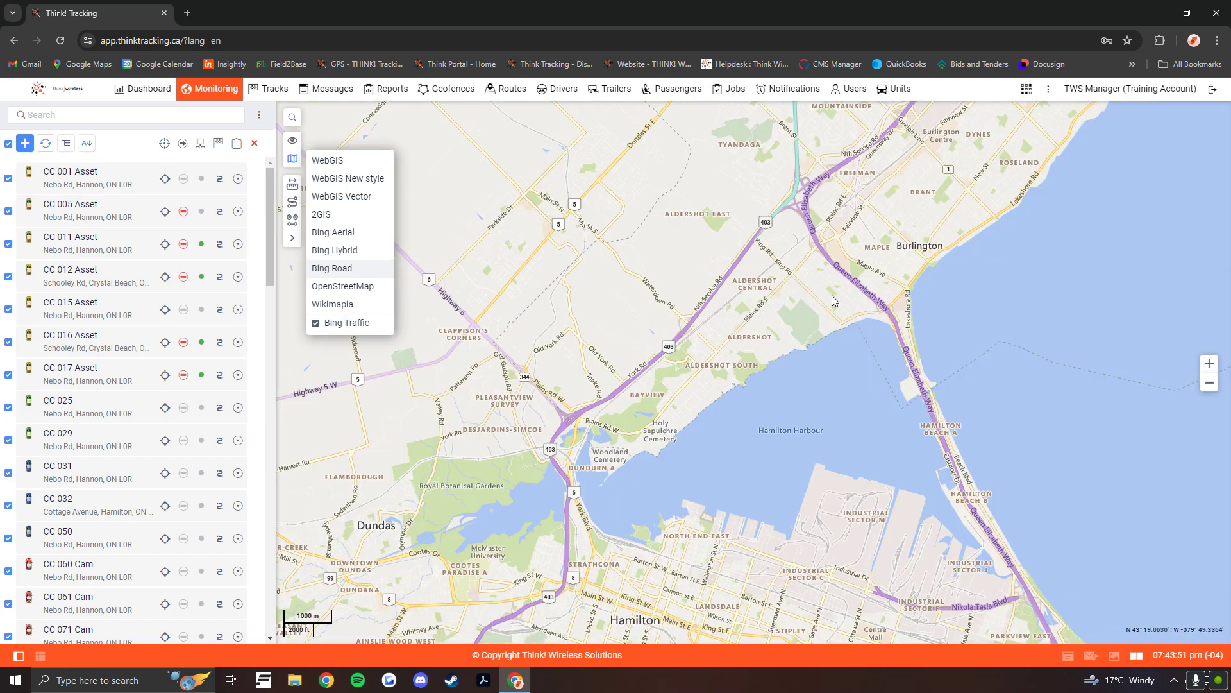
{"action": "left_click_drag", "start_coordinate": [905, 397], "coordinate": [873, 292]}
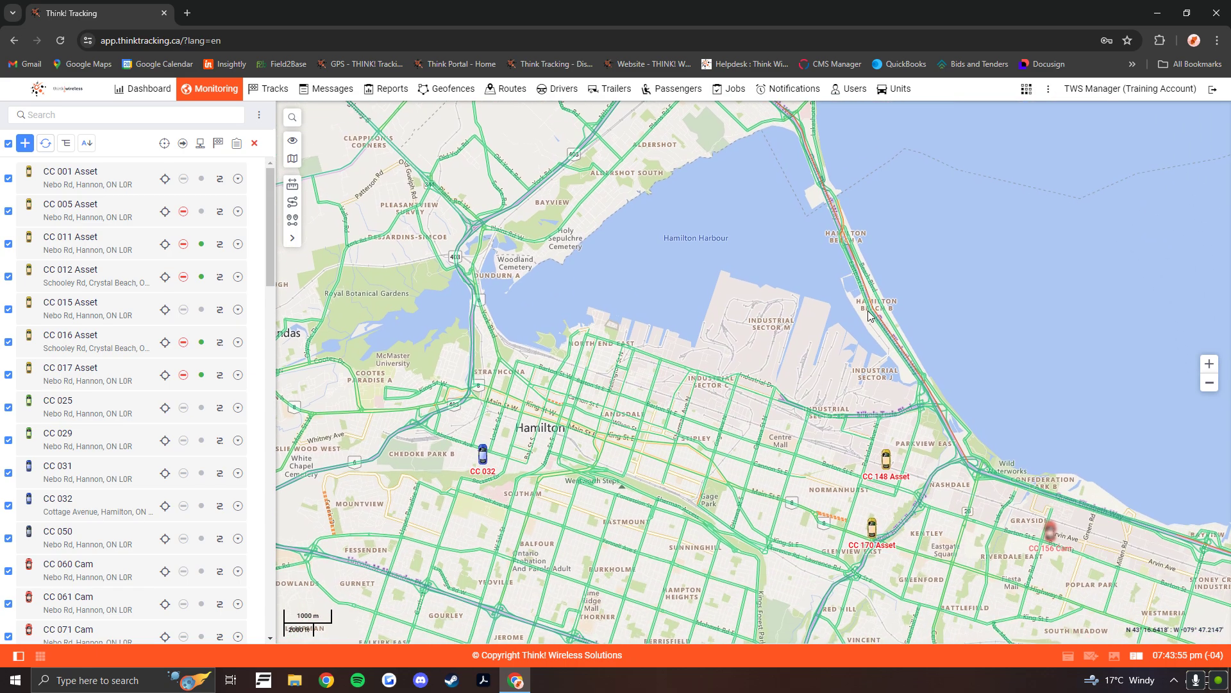
{"action": "scroll", "coordinate": [870, 311], "scroll_direction": "down", "scroll_amount": 1}
{"action": "scroll", "coordinate": [871, 311], "scroll_direction": "down", "scroll_amount": 1}
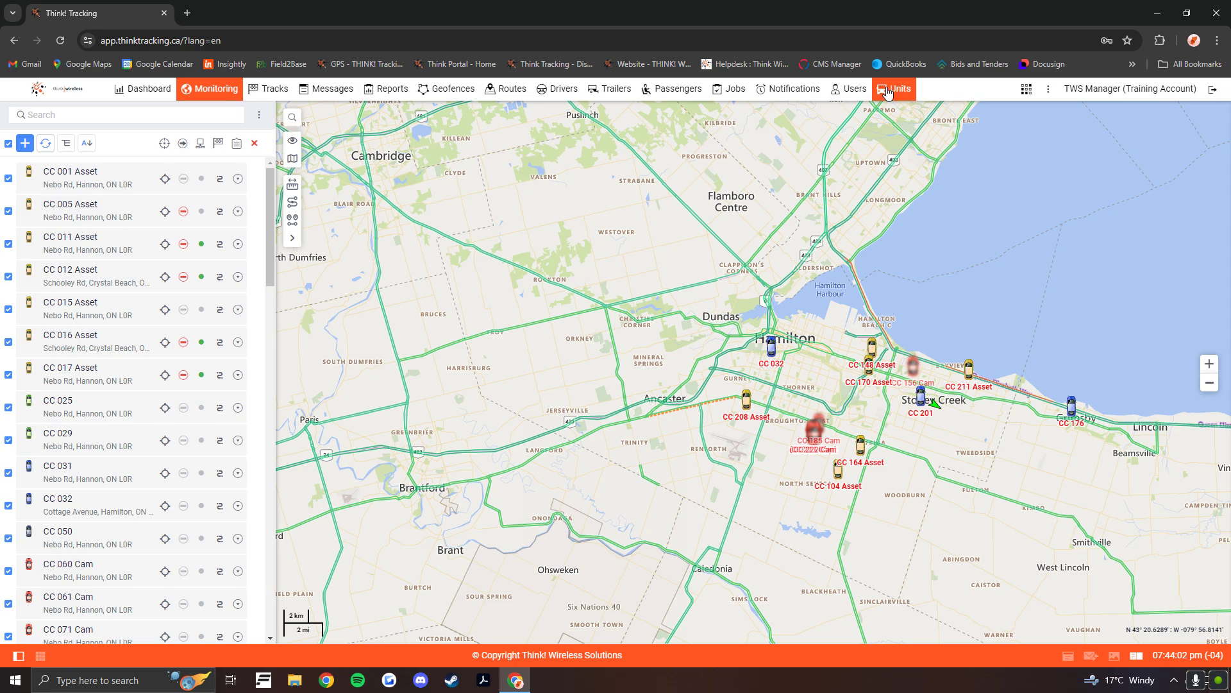
- Hide Messages, Routes, Drivers, Trailers and Passengers from the main navigation bar
{"action": "left_click", "coordinate": [1050, 95]}
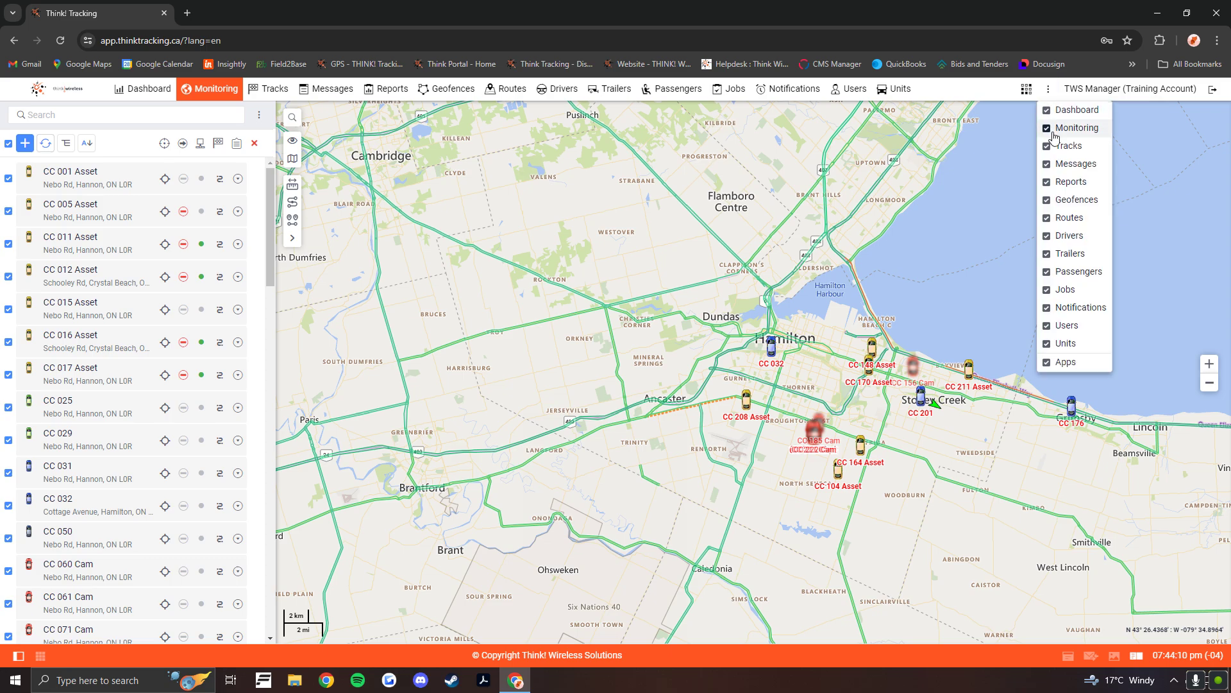
{"action": "left_click", "coordinate": [1048, 167]}
{"action": "left_click", "coordinate": [1047, 220]}
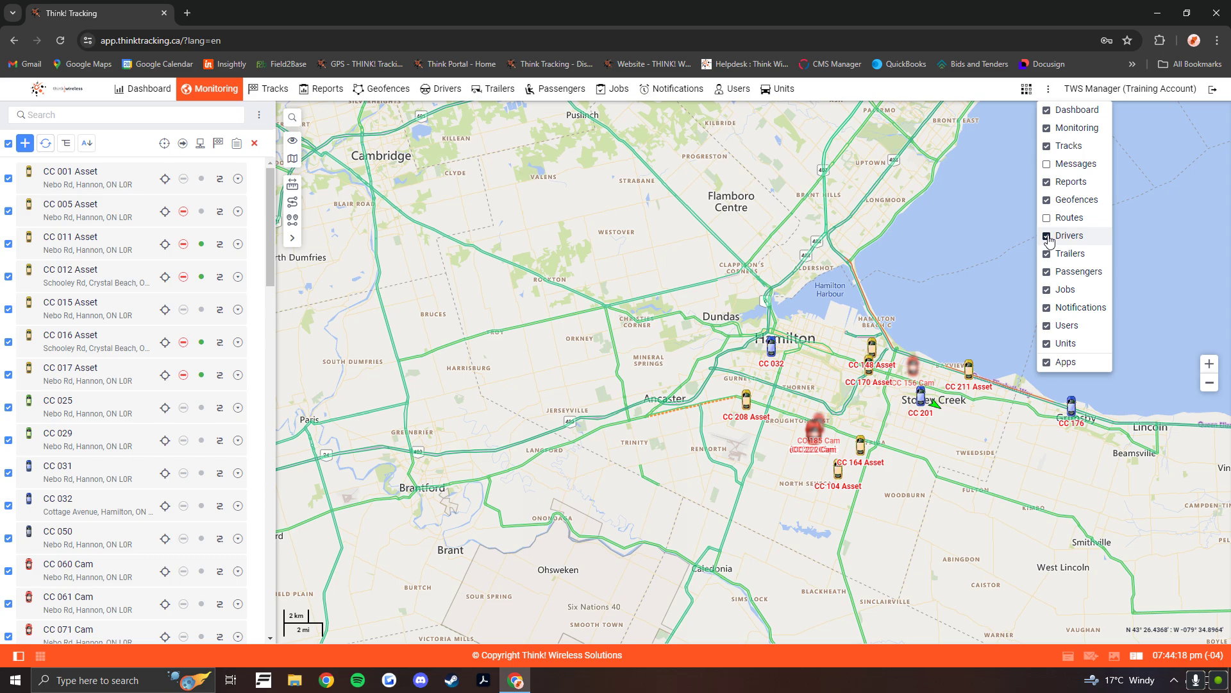
{"action": "left_click", "coordinate": [1048, 237]}
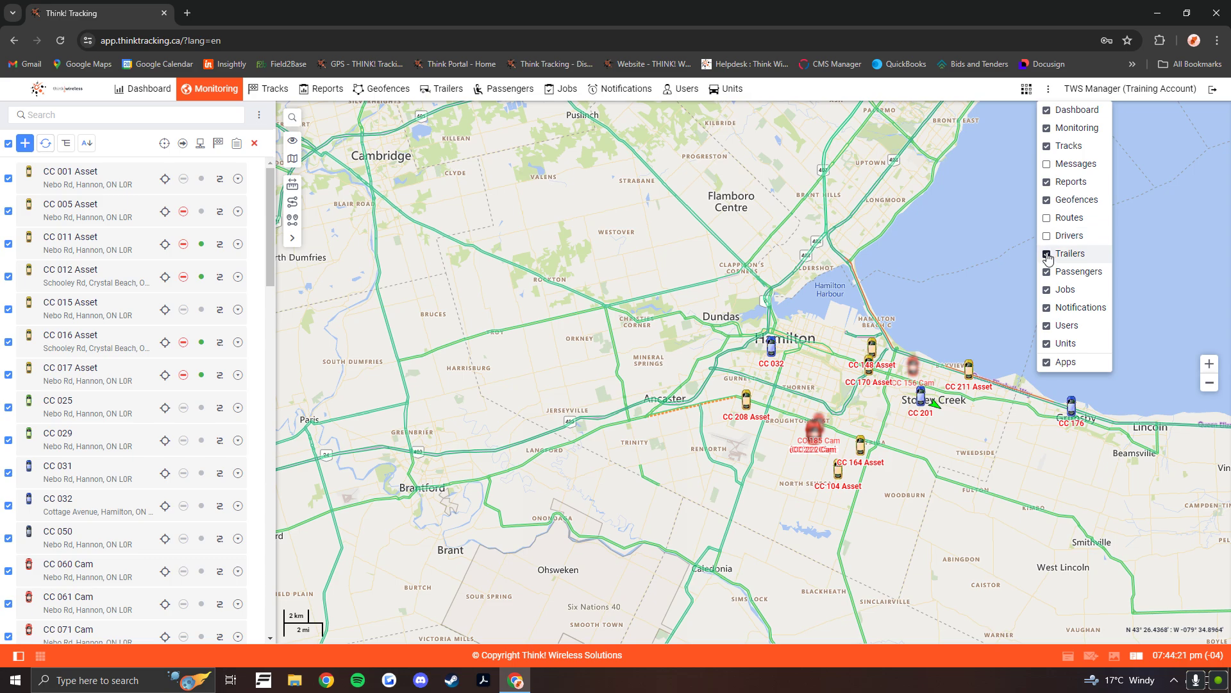
{"action": "left_click", "coordinate": [1047, 255]}
{"action": "left_click", "coordinate": [1048, 273]}
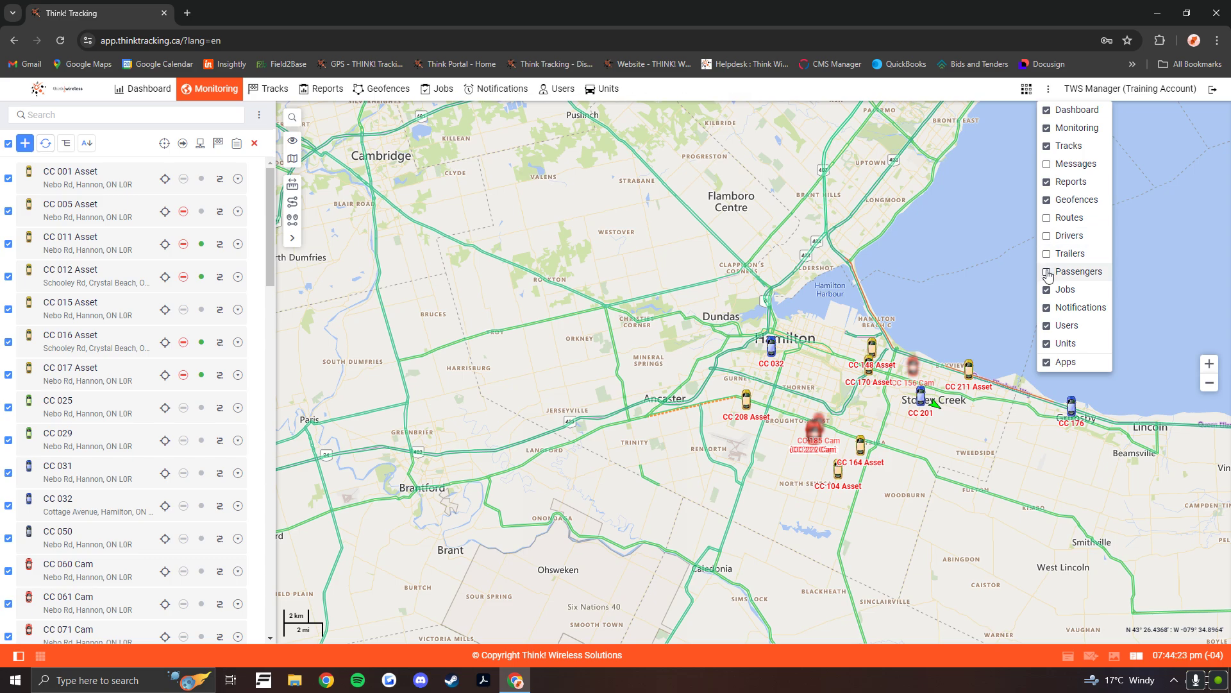
{"action": "left_click", "coordinate": [858, 91]}
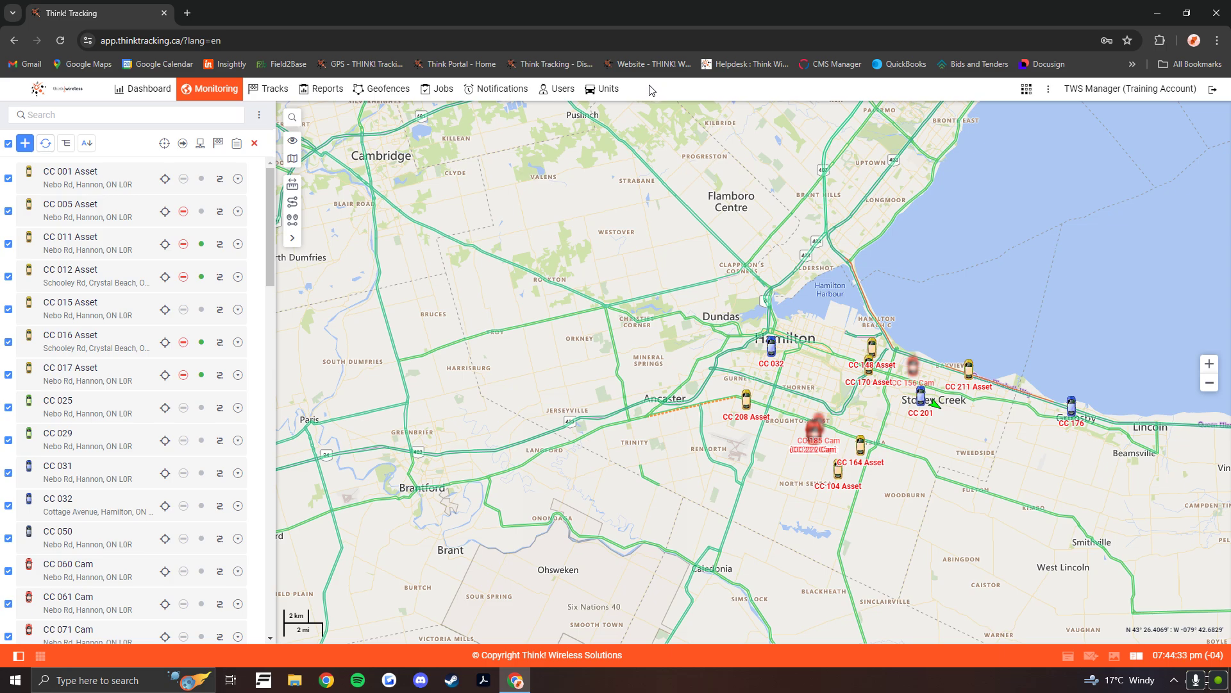
- Start creating a new user and enter the user's name
{"action": "left_click", "coordinate": [560, 91]}
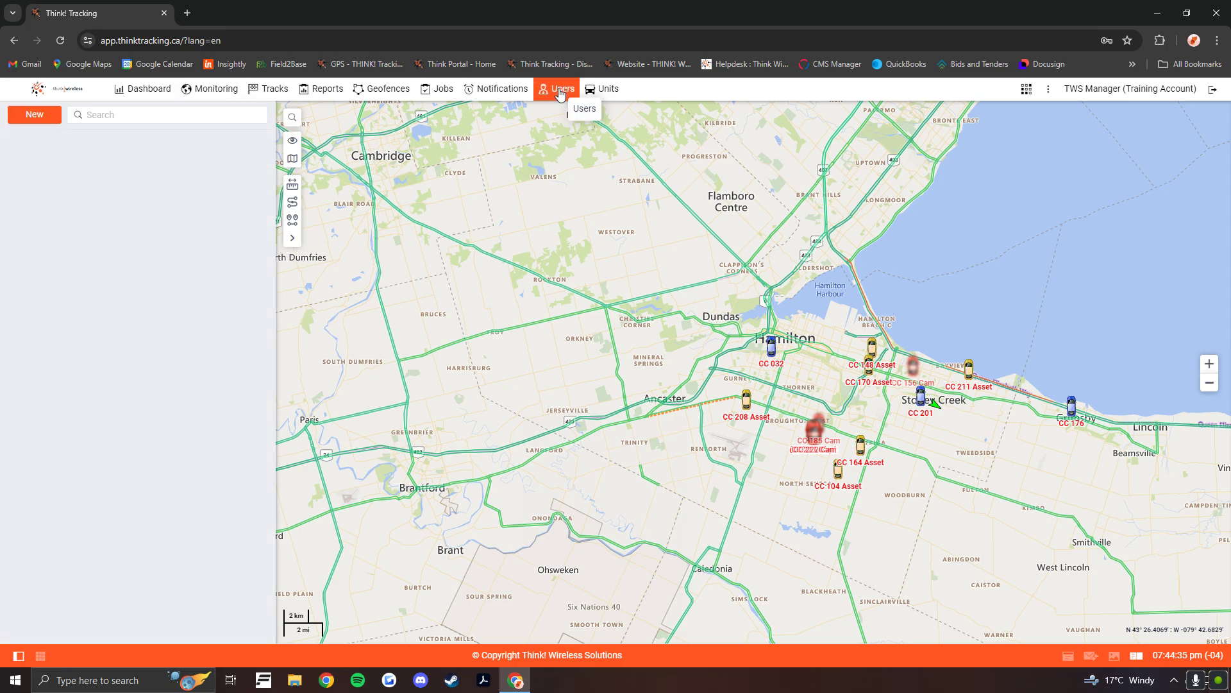
{"action": "left_click", "coordinate": [49, 118]}
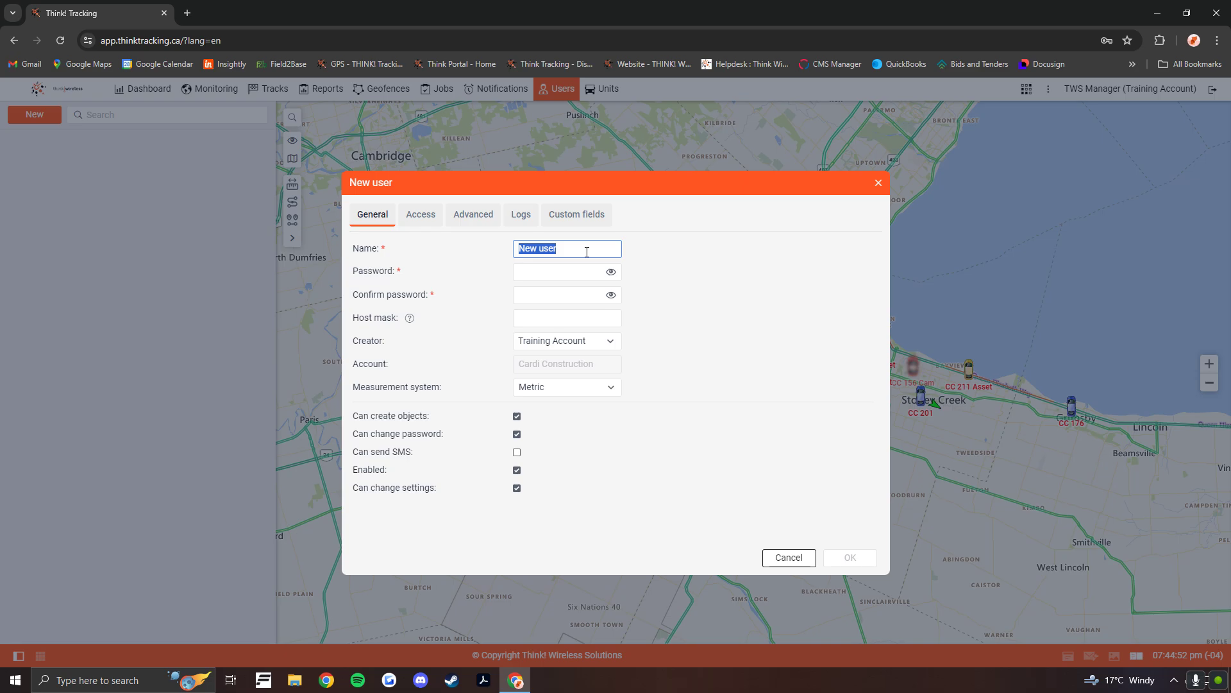
{"action": "type", "text": "Bobby B"}
- Enter the new user's account password and repeat it in the confirmation field
{"action": "left_click", "coordinate": [611, 267]}
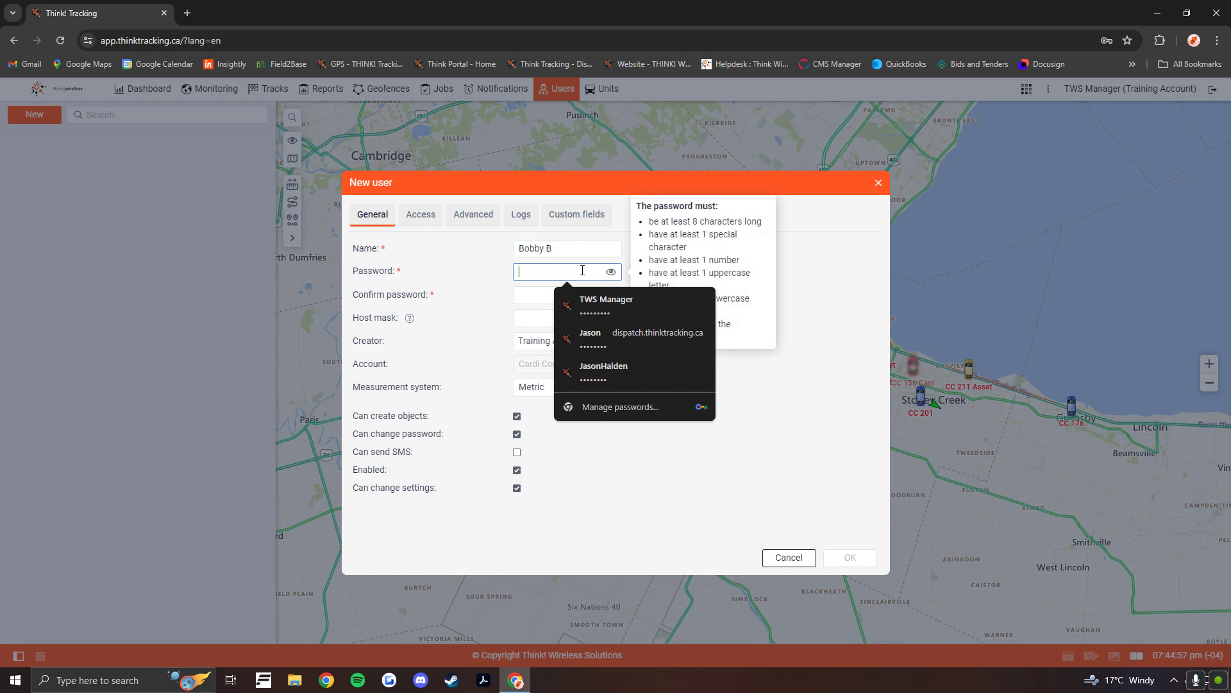
{"action": "left_click", "coordinate": [865, 280]}
{"action": "left_click", "coordinate": [559, 272]}
{"action": "type", "text": "••••••••••"}
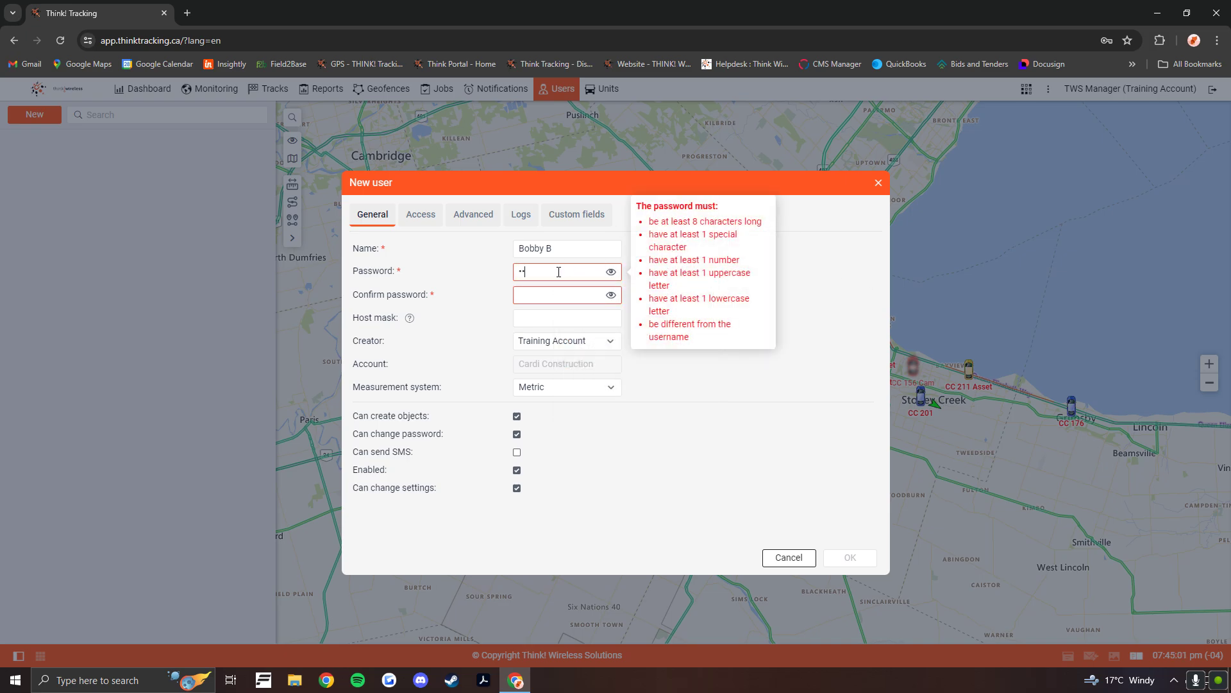
{"action": "type", "text": "••"}
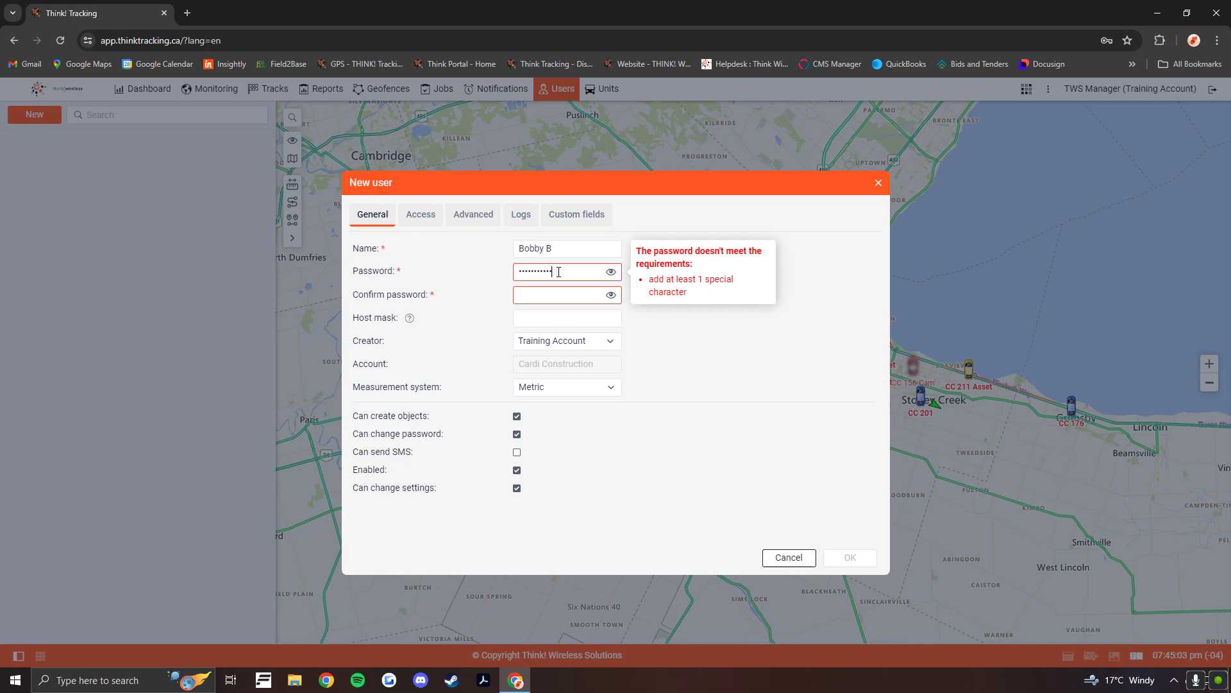
{"action": "left_click", "coordinate": [551, 296]}
{"action": "type", "text": "••••••••••"}
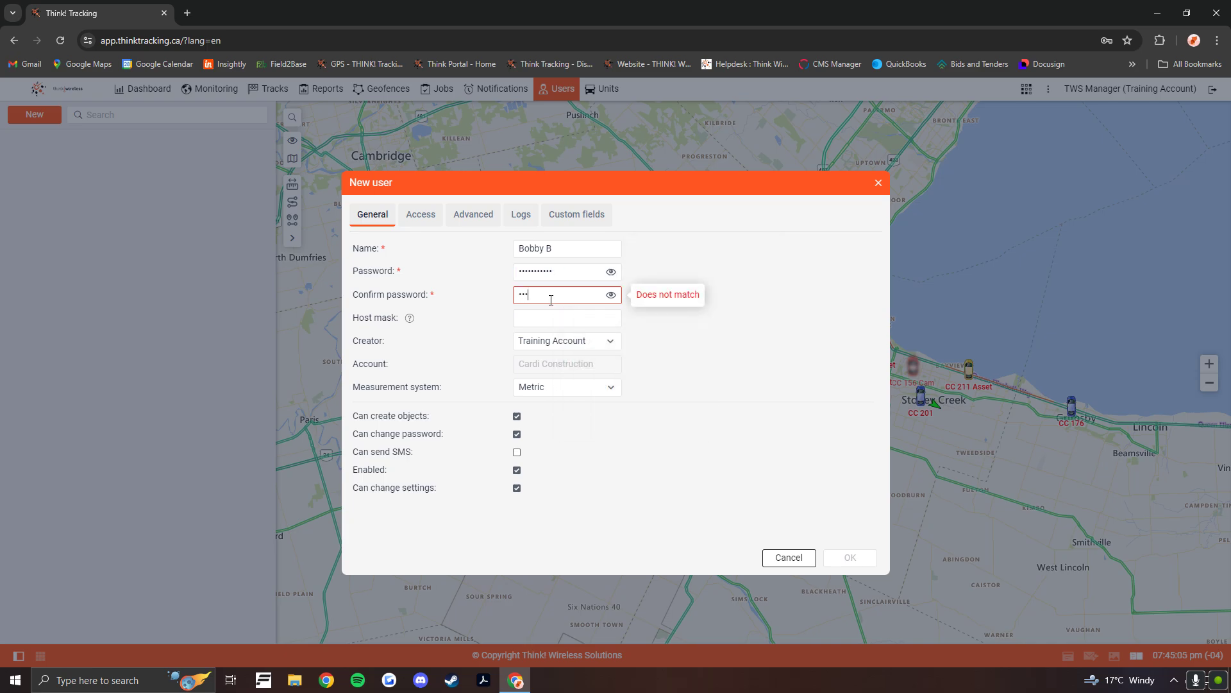
{"action": "type", "text": "•"}
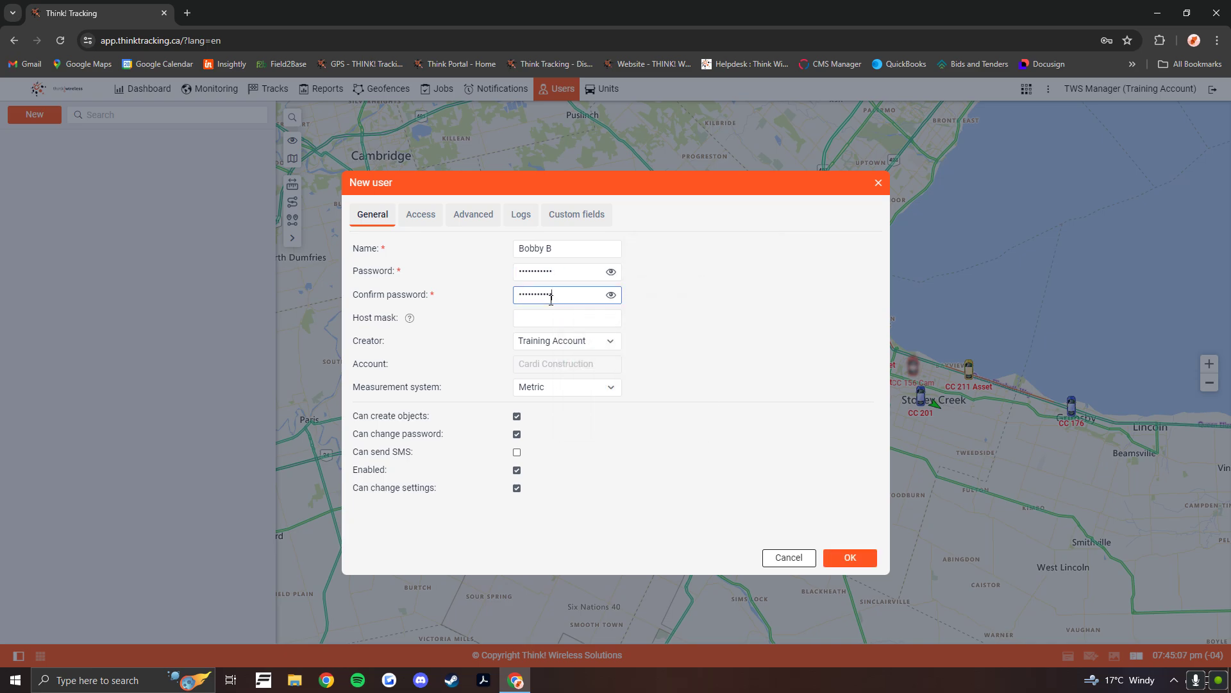
- Give the new user full access to all units, from CC 001 Asset to CC 222 Cam, except Delete object and Manage admin fields
{"action": "left_click", "coordinate": [422, 216]}
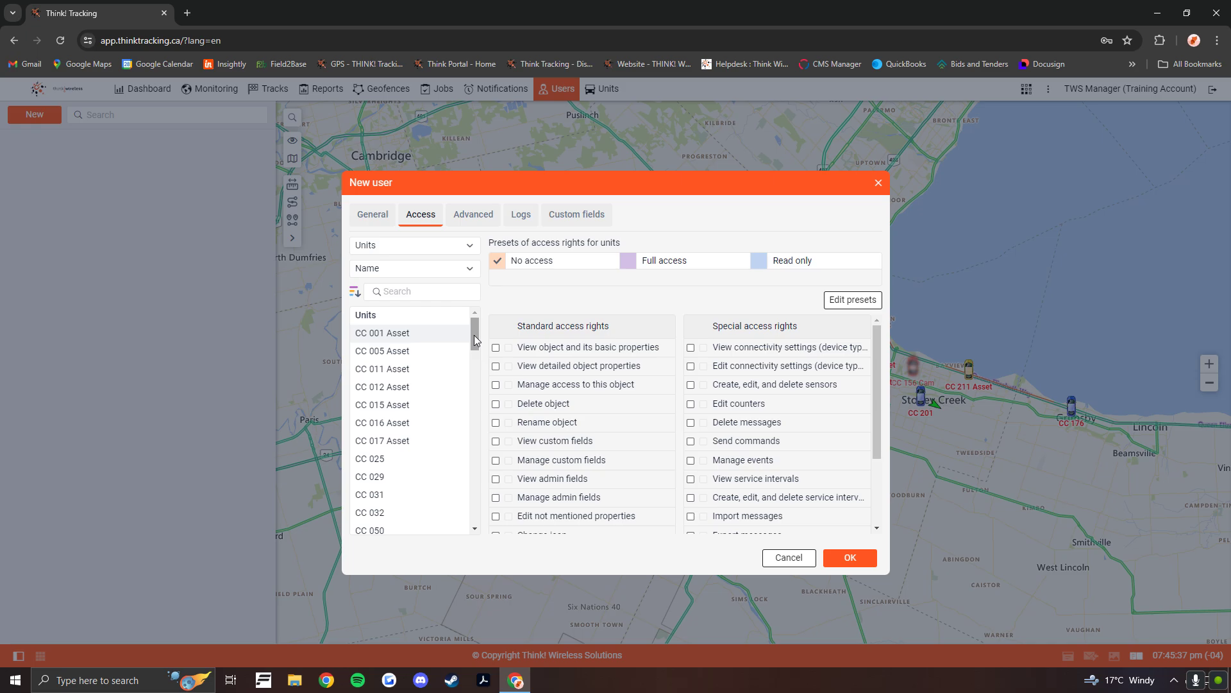
{"action": "left_click_drag", "start_coordinate": [475, 340], "coordinate": [465, 519]}
{"action": "left_click", "coordinate": [398, 525], "text": "shift"}
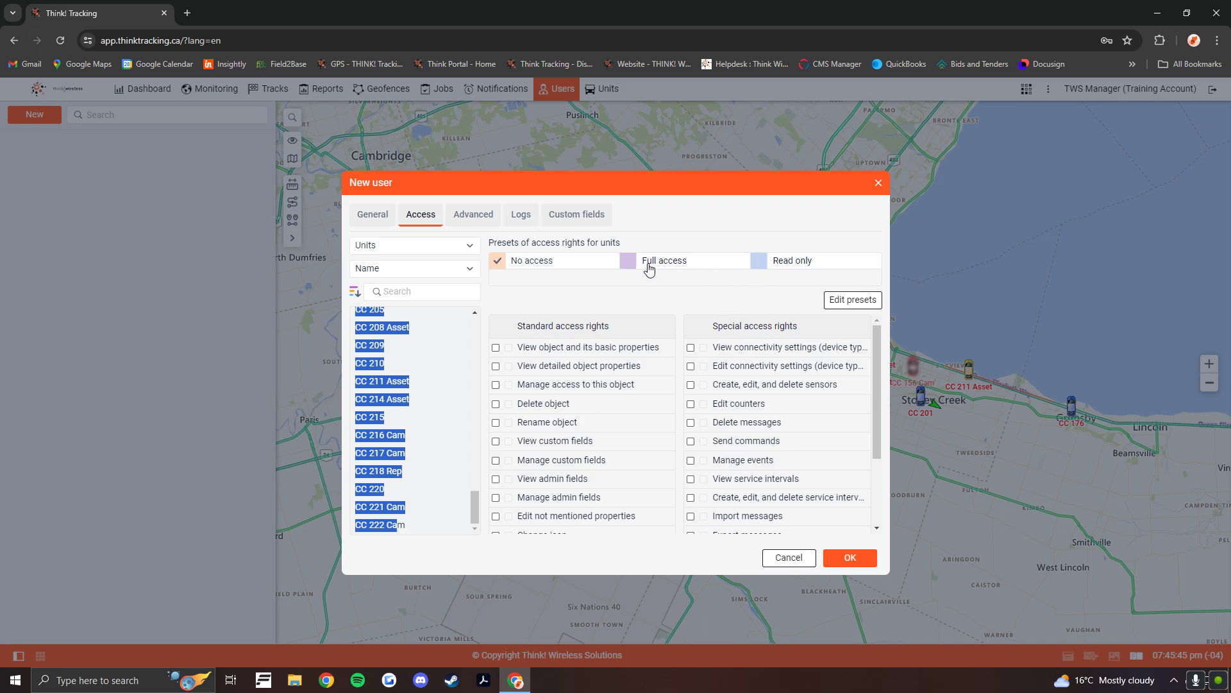
{"action": "left_click", "coordinate": [625, 268]}
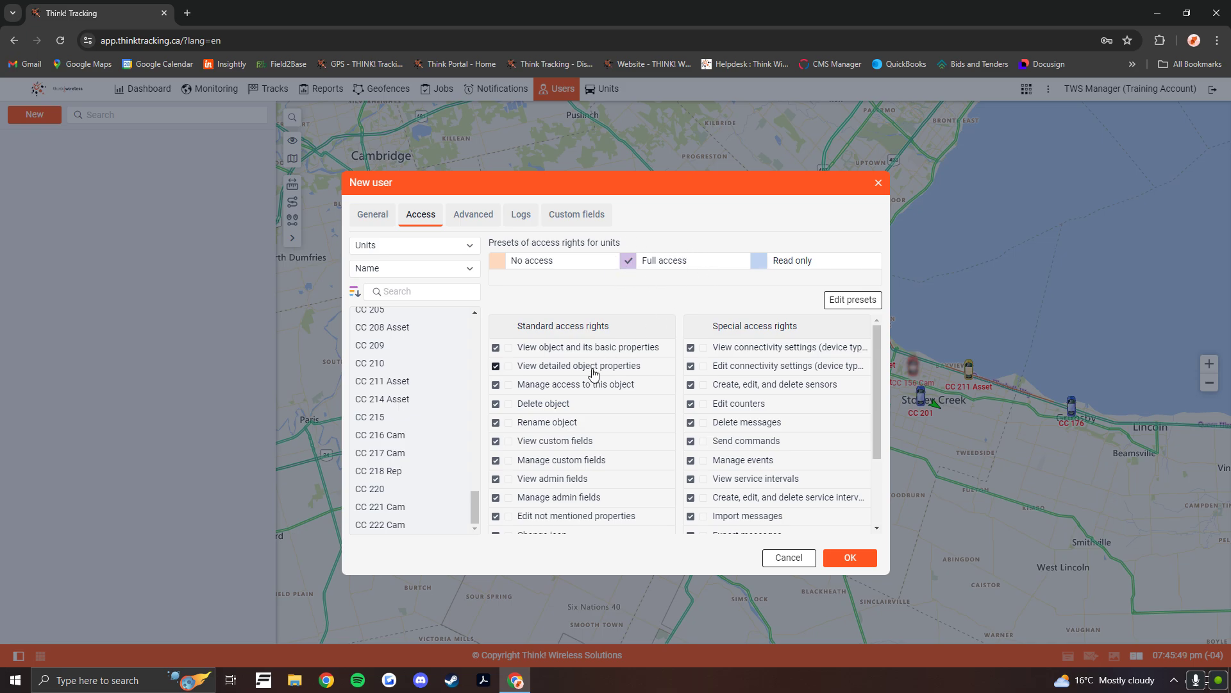
{"action": "left_click", "coordinate": [497, 405]}
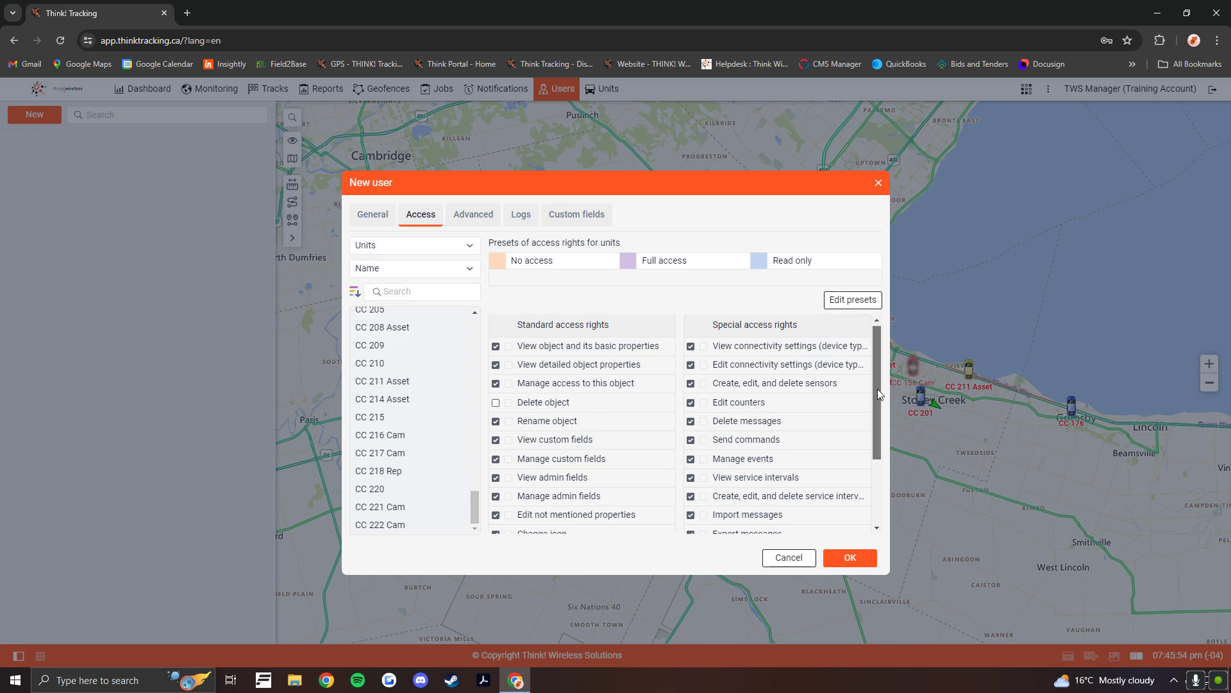
{"action": "left_click_drag", "start_coordinate": [878, 390], "coordinate": [877, 453]}
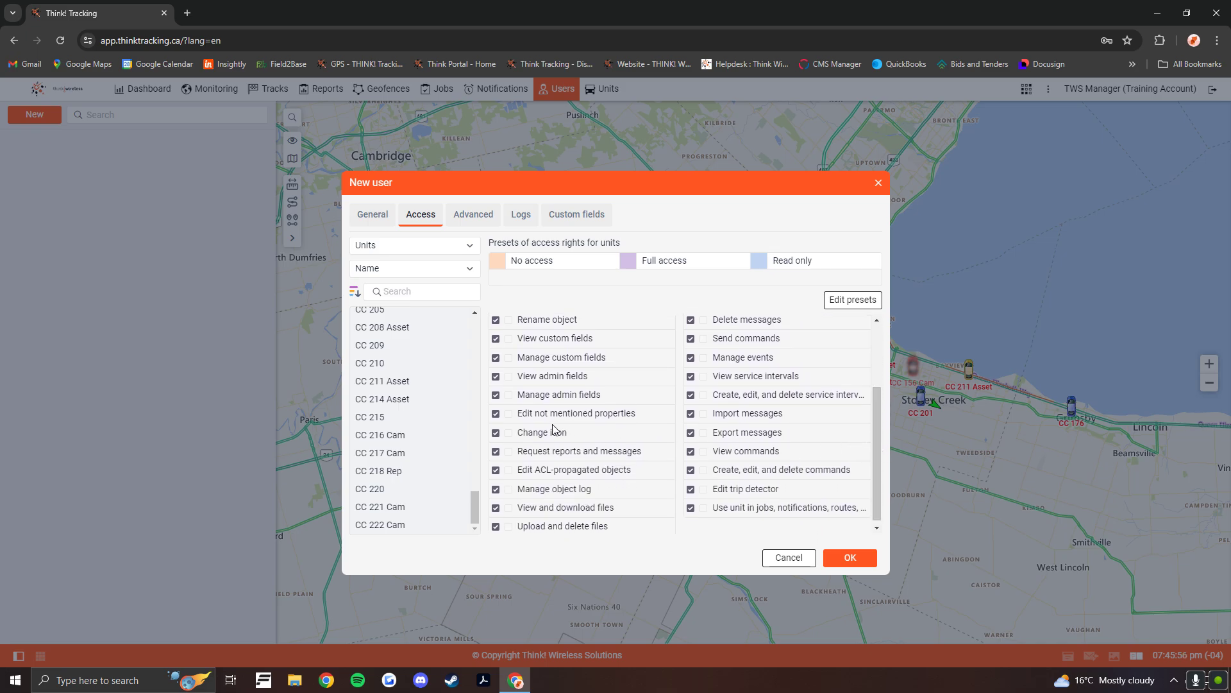
{"action": "left_click", "coordinate": [496, 394]}
- Give the new user full access to the Cardi Construction unit group, except Delete object and Manage admin fields
{"action": "left_click", "coordinate": [428, 246]}
{"action": "left_click", "coordinate": [428, 271]}
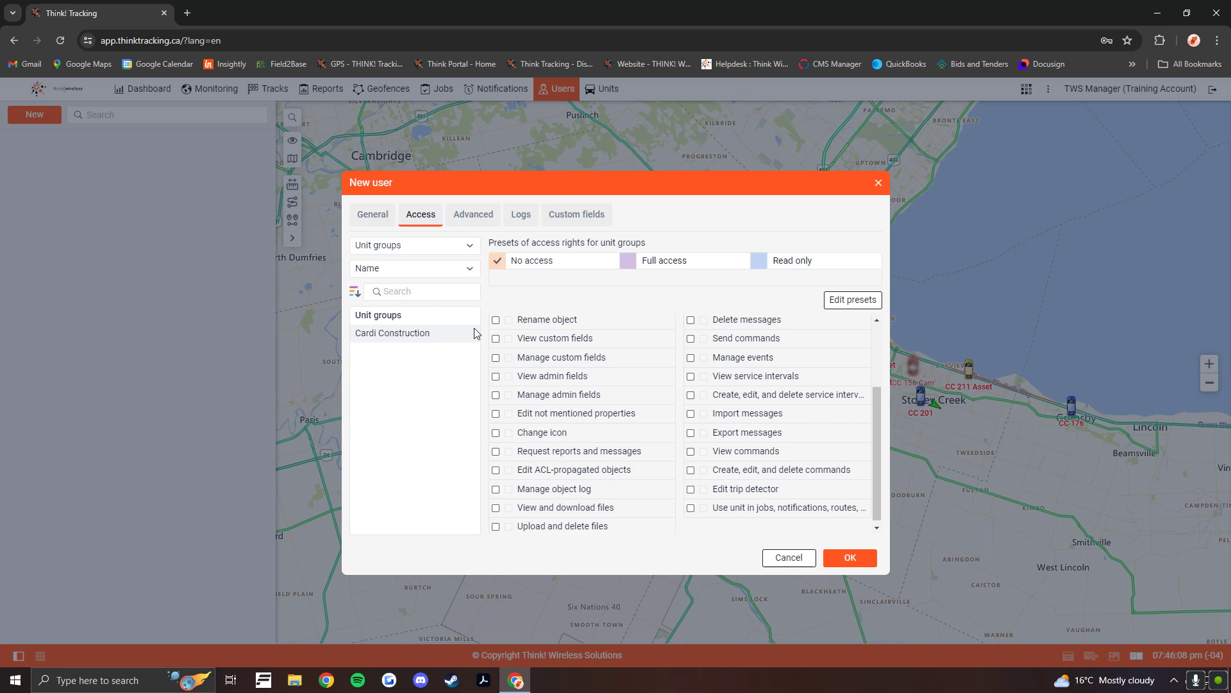
{"action": "left_click", "coordinate": [634, 268]}
{"action": "left_click", "coordinate": [767, 264]}
{"action": "left_click", "coordinate": [629, 264]}
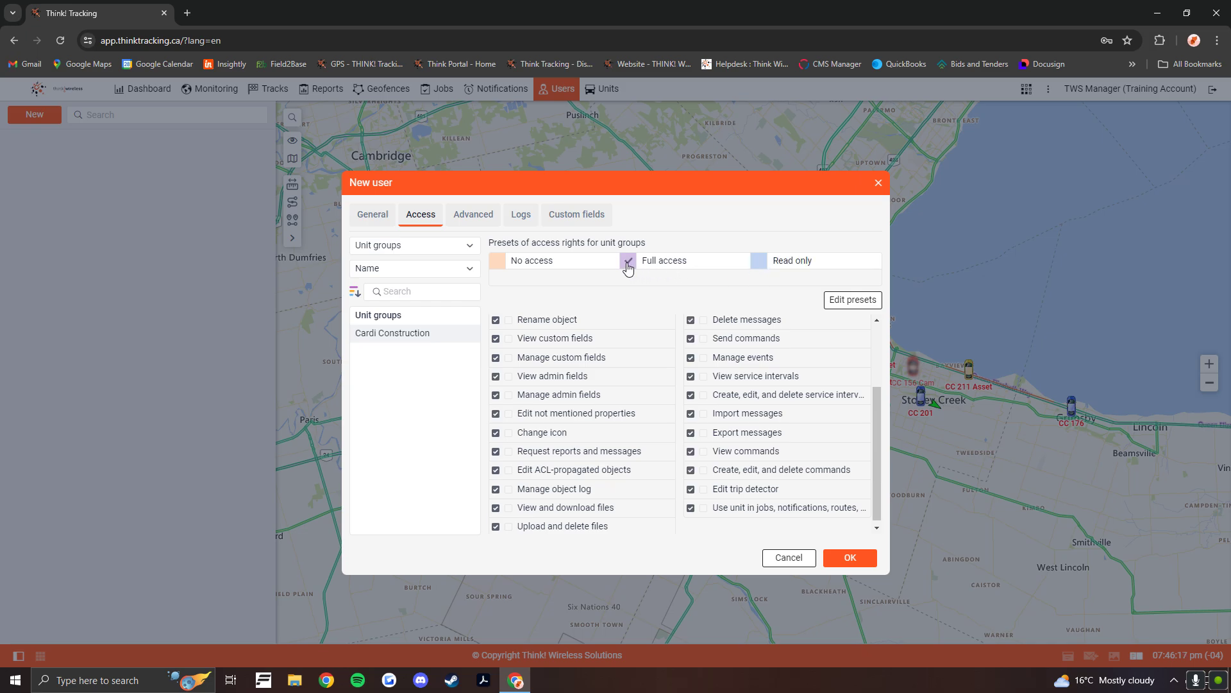
{"action": "scroll", "coordinate": [532, 347], "scroll_direction": "up", "scroll_amount": 3}
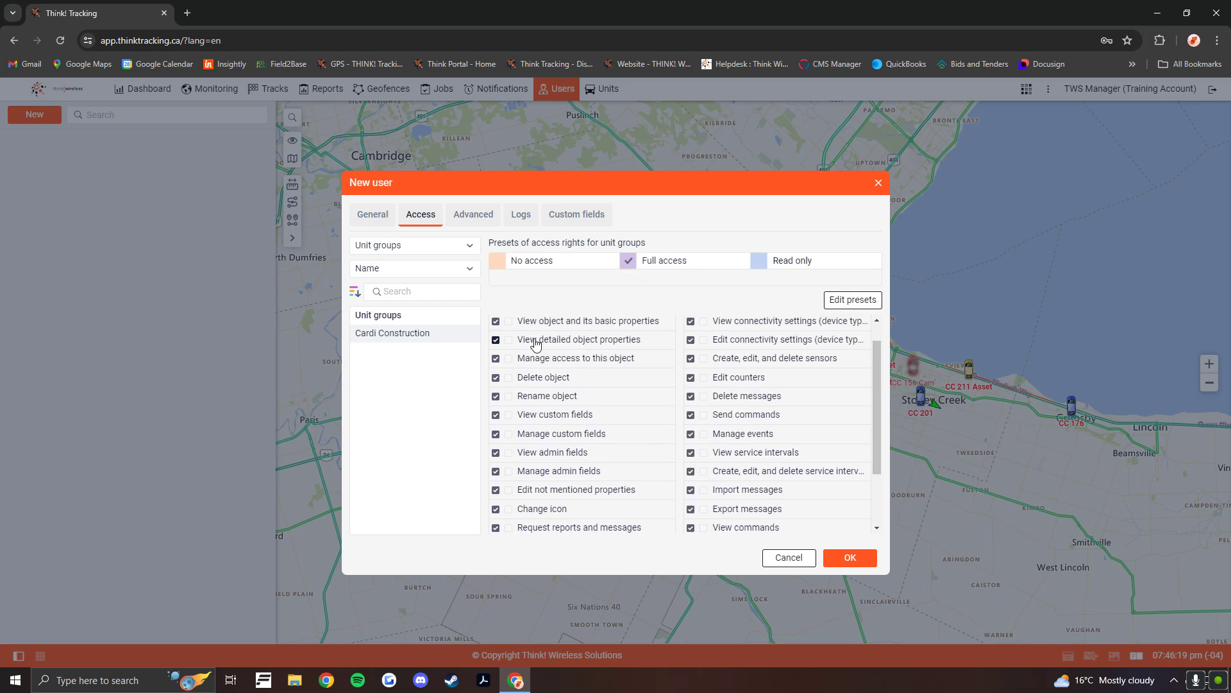
{"action": "left_click", "coordinate": [496, 405]}
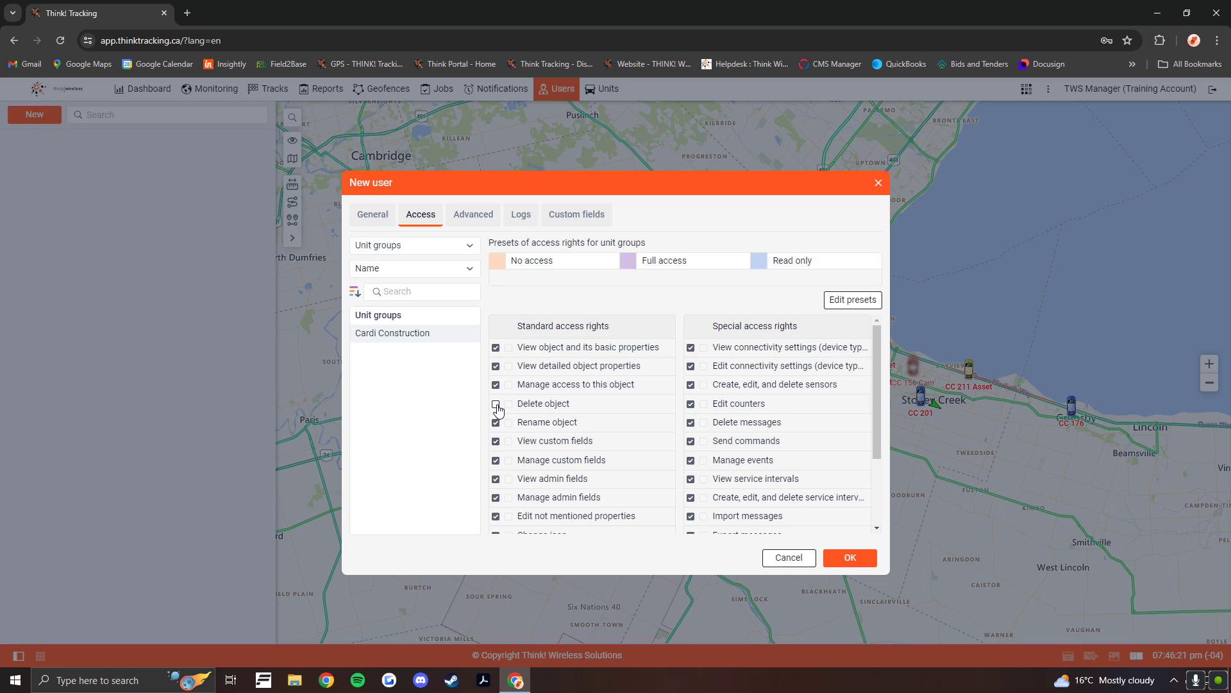
{"action": "scroll", "coordinate": [497, 408], "scroll_direction": "down", "scroll_amount": 3}
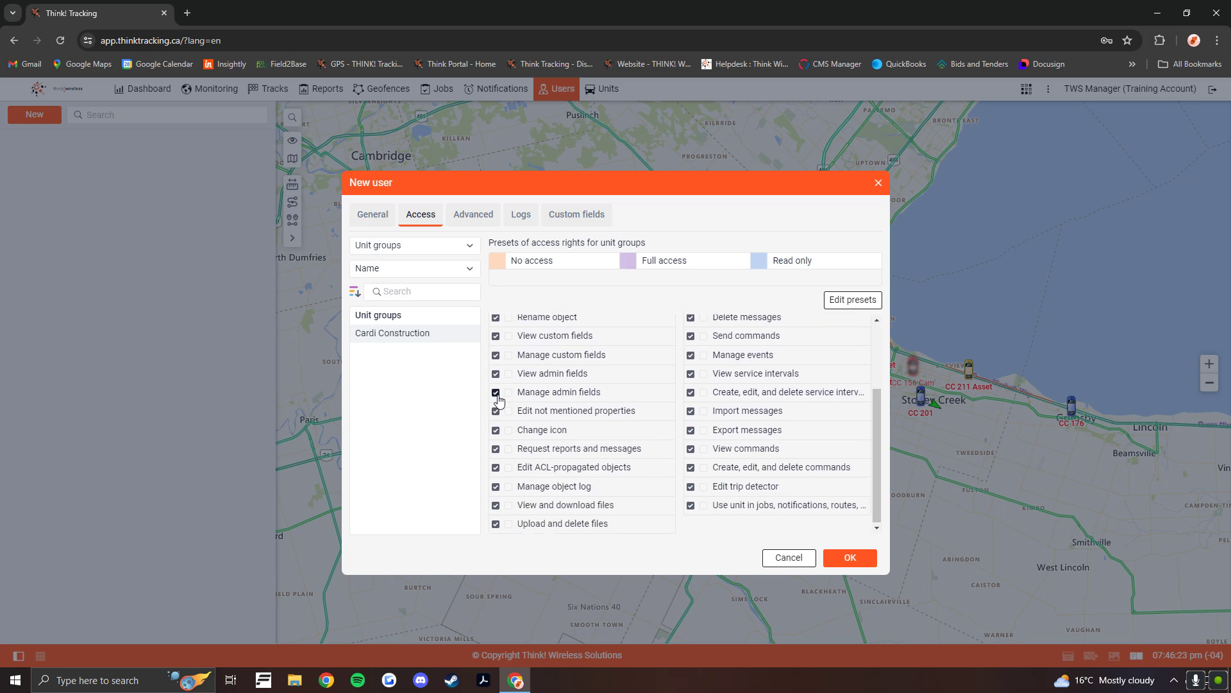
{"action": "left_click", "coordinate": [497, 393]}
- Give full access to the Cardi Construction resource, except Delete object and Manage admin fields, and save the new user
{"action": "left_click", "coordinate": [467, 250]}
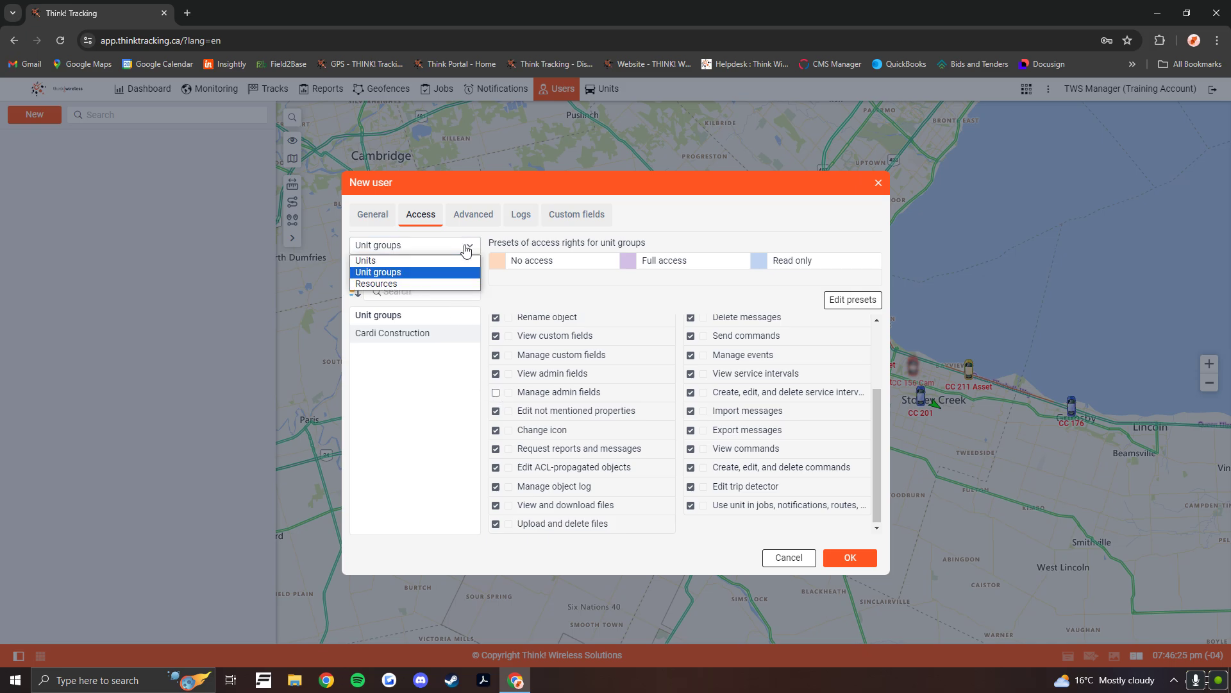
{"action": "left_click", "coordinate": [390, 285]}
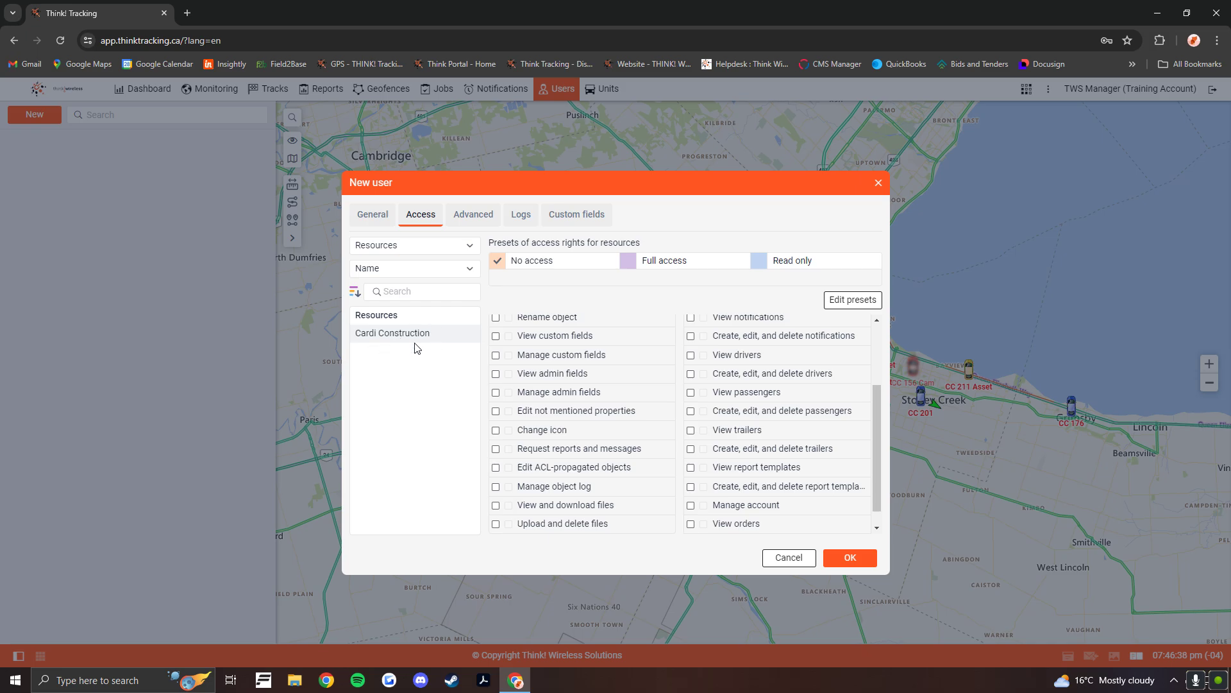
{"action": "left_click", "coordinate": [767, 267]}
{"action": "left_click", "coordinate": [629, 264]}
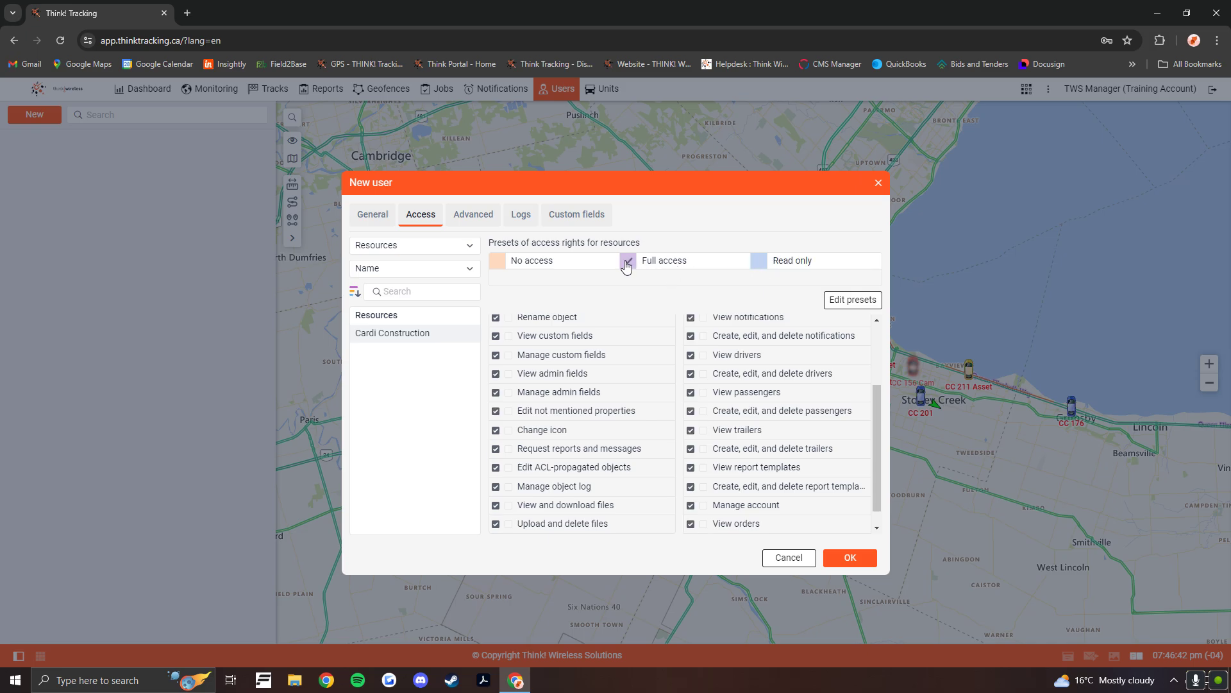
{"action": "left_click_drag", "start_coordinate": [879, 426], "coordinate": [878, 364]}
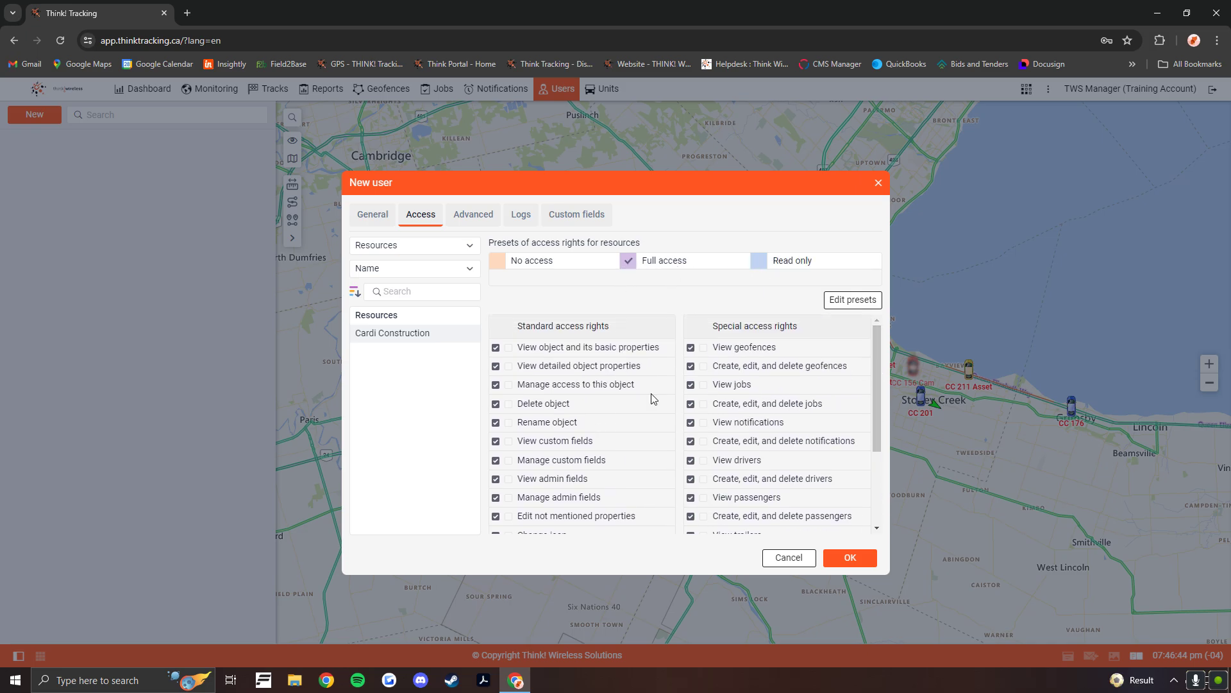
{"action": "left_click", "coordinate": [496, 404]}
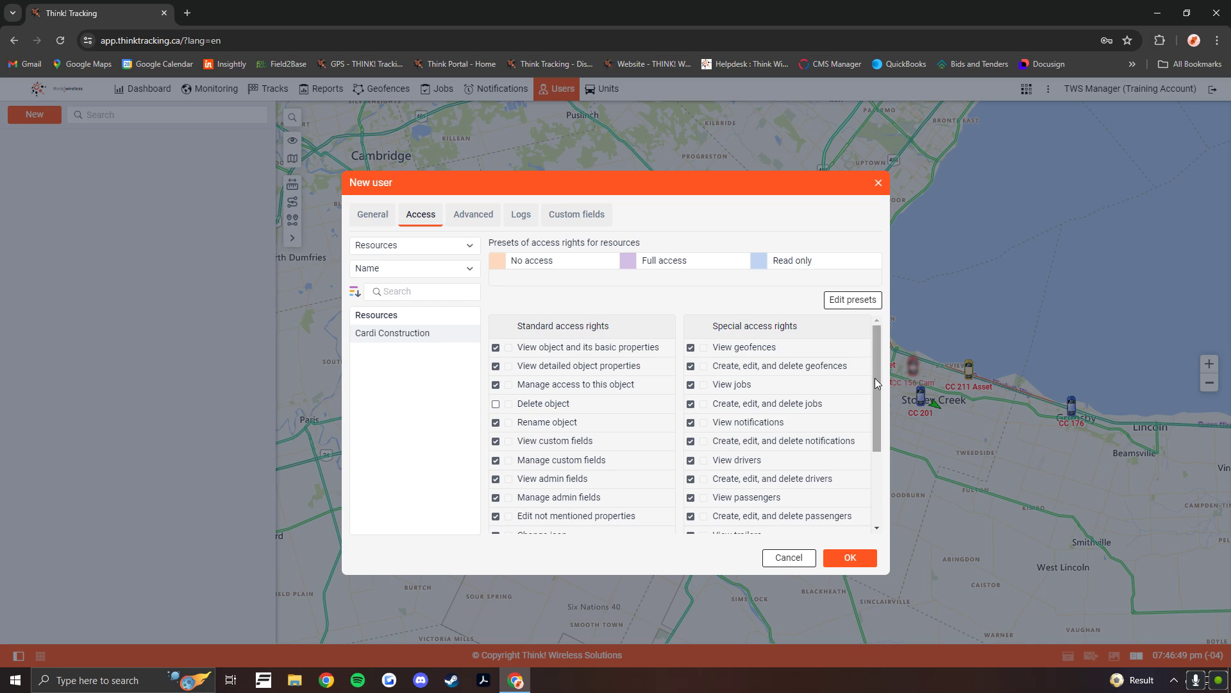
{"action": "left_click_drag", "start_coordinate": [875, 378], "coordinate": [720, 426]}
{"action": "left_click", "coordinate": [496, 438]}
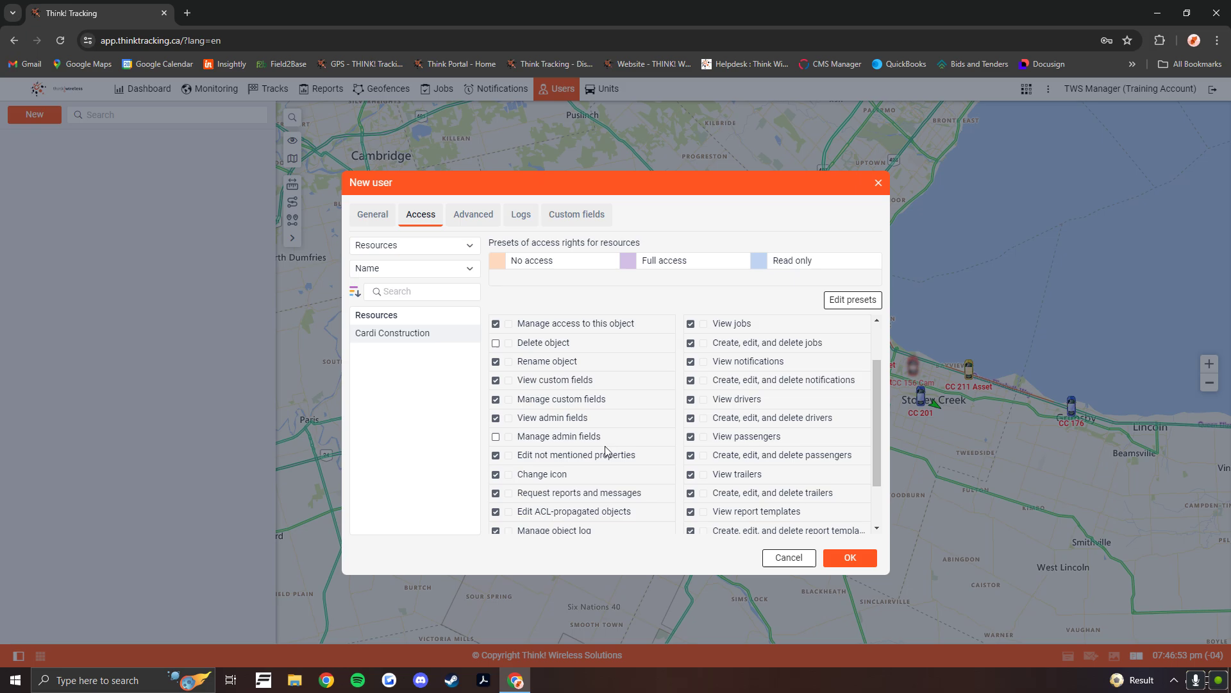
{"action": "left_click", "coordinate": [850, 558]}
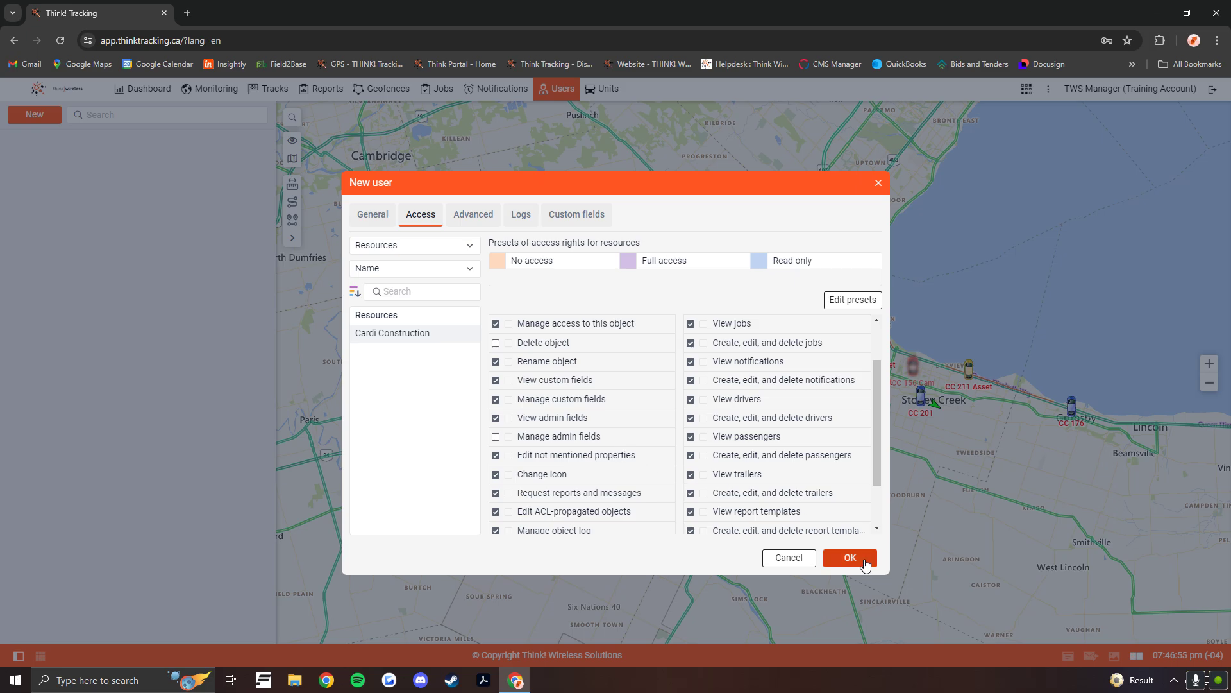